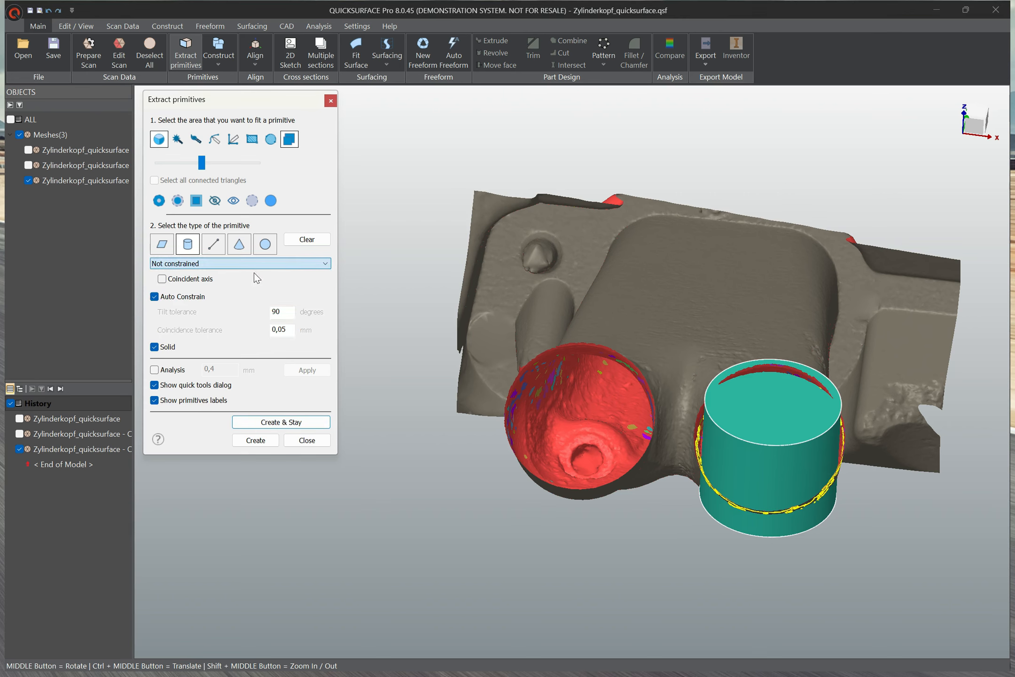
Step: Create the fitted solid cylinder at the first port opening with no constraint
{"action": "middle_click_drag", "start_coordinate": [583, 449], "coordinate": [460, 400]}
{"action": "left_click", "coordinate": [251, 440]}
Step: Start extracting a primitive and select several coloured patches on one side of the second port's inner wall
{"action": "scroll", "coordinate": [460, 400], "scroll_direction": "up", "scroll_amount": 4}
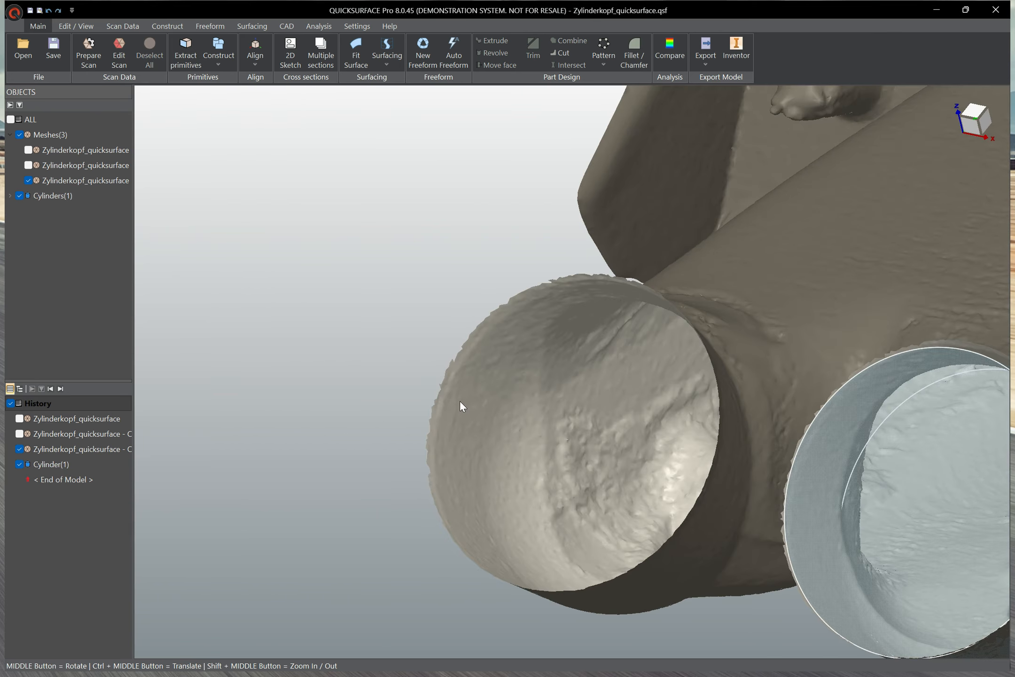
{"action": "left_click", "coordinate": [190, 56]}
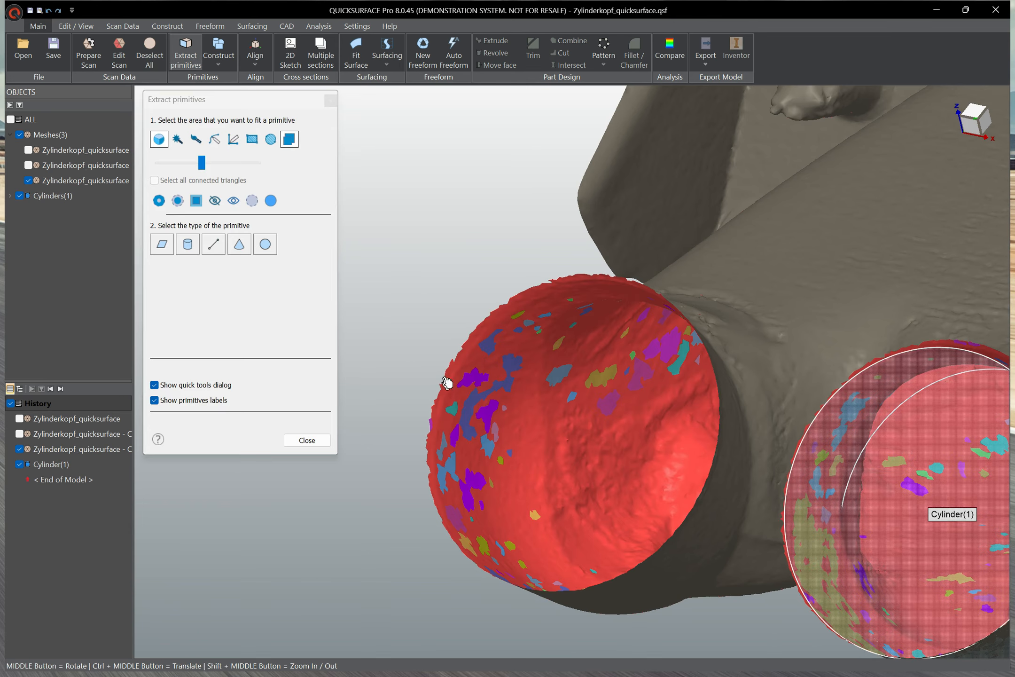
{"action": "left_click", "coordinate": [510, 372]}
{"action": "left_click", "coordinate": [493, 346]}
{"action": "left_click", "coordinate": [477, 484]}
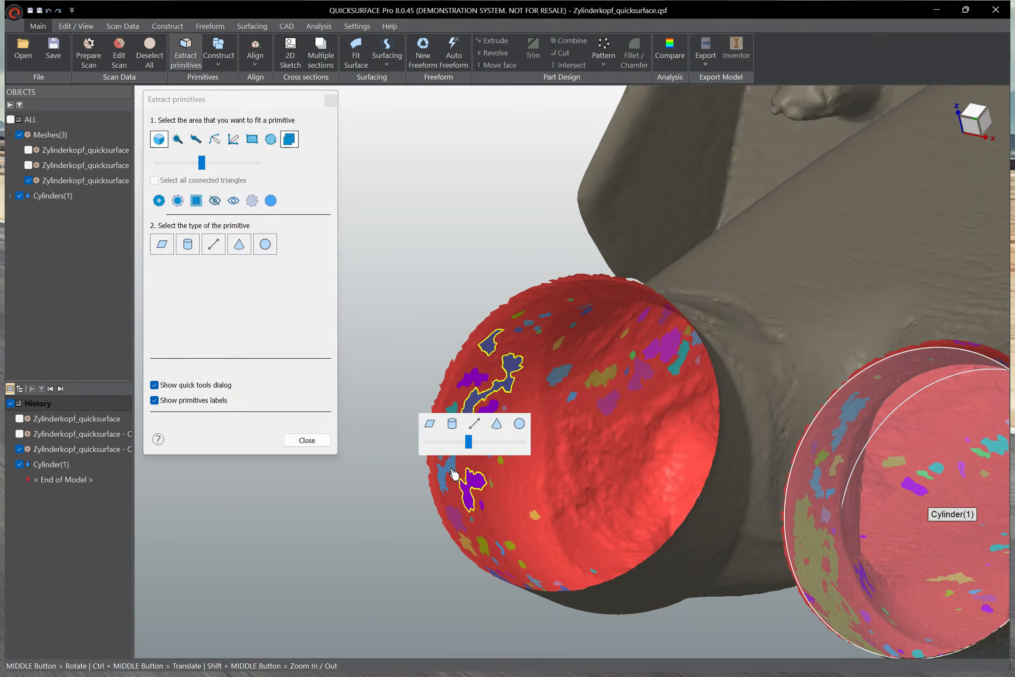
{"action": "left_click", "coordinate": [452, 470]}
Step: Add patches from the opposite side of the second port's inner wall to the primitive selection
{"action": "scroll", "coordinate": [439, 116], "scroll_direction": "down", "scroll_amount": 3}
{"action": "middle_click_drag", "start_coordinate": [504, 308], "coordinate": [675, 488]}
{"action": "middle_click_drag", "start_coordinate": [782, 397], "coordinate": [720, 312]}
{"action": "left_click", "coordinate": [760, 299]}
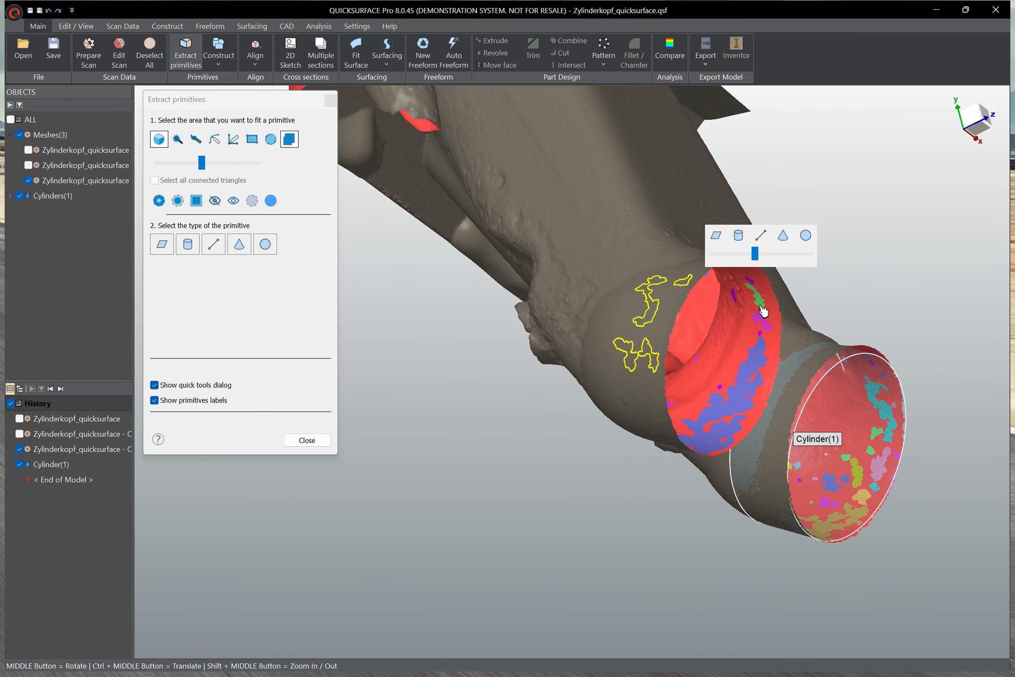
{"action": "left_click", "coordinate": [766, 324]}
{"action": "left_click", "coordinate": [766, 352]}
{"action": "middle_click_drag", "start_coordinate": [746, 404], "coordinate": [762, 285]}
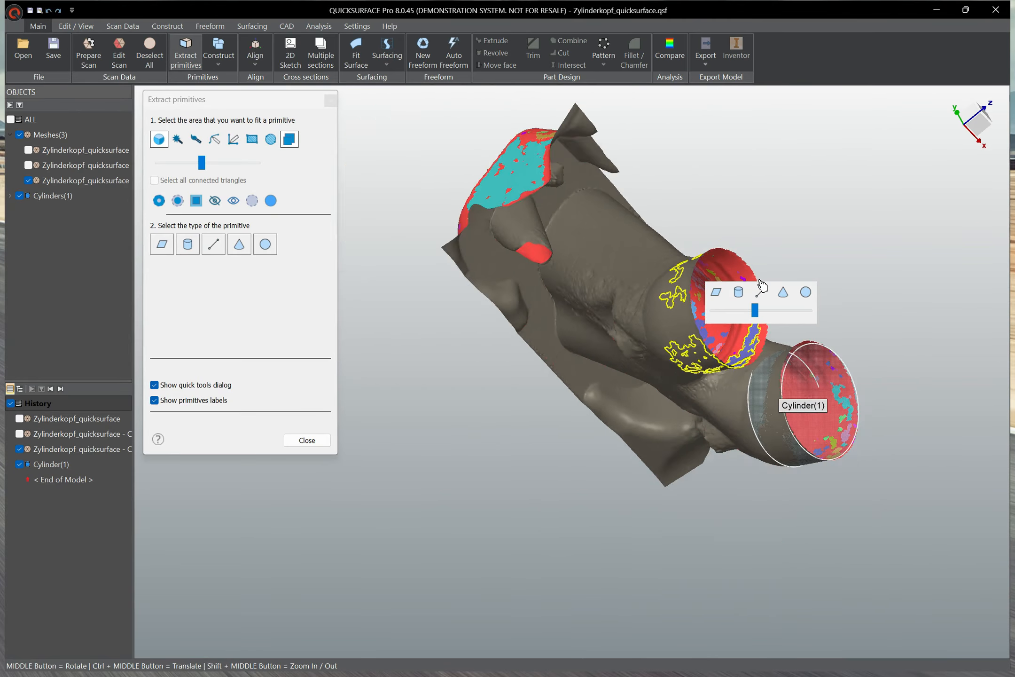
{"action": "scroll", "coordinate": [762, 285], "scroll_direction": "up", "scroll_amount": 10}
{"action": "left_click", "coordinate": [654, 238]}
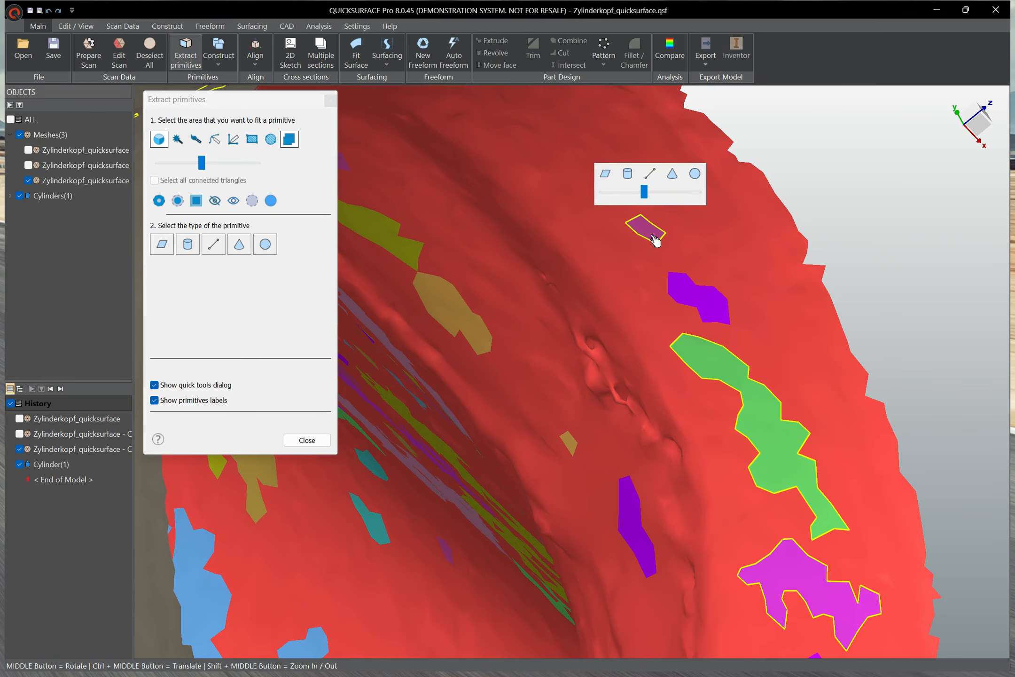
Step: Fit a cylinder to the selected patches, set its constraint to Not constrained, and create it
{"action": "left_click", "coordinate": [627, 174]}
{"action": "scroll", "coordinate": [713, 340], "scroll_direction": "down", "scroll_amount": 5}
{"action": "middle_click_drag", "start_coordinate": [679, 351], "coordinate": [401, 302]}
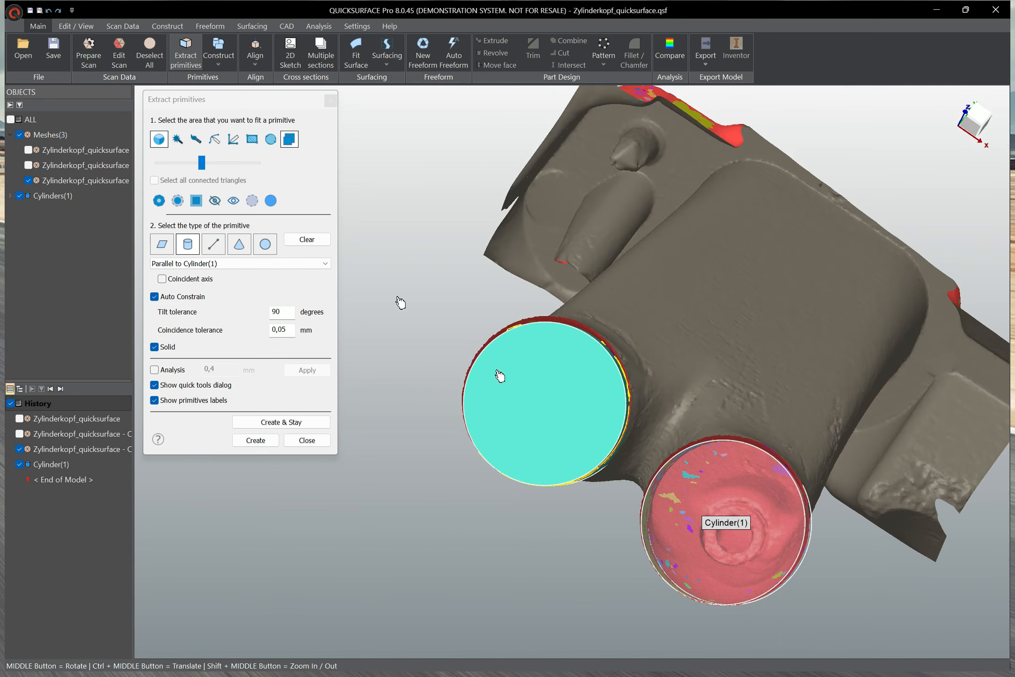
{"action": "left_click", "coordinate": [253, 263]}
{"action": "left_click", "coordinate": [224, 274]}
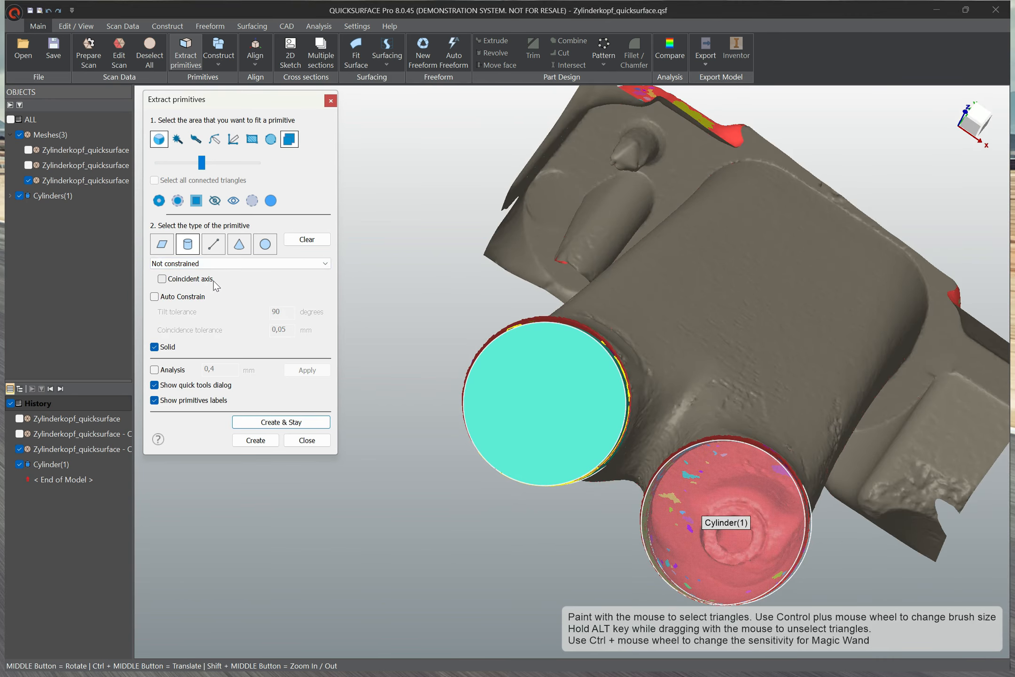
{"action": "left_click", "coordinate": [261, 440]}
Step: Adjust both ends of the second port's cylinder so that it spans only a short section at the rim
{"action": "middle_click_drag", "start_coordinate": [344, 450], "coordinate": [547, 375]}
{"action": "left_click", "coordinate": [595, 371]}
{"action": "left_click_drag", "start_coordinate": [599, 395], "coordinate": [537, 396]}
{"action": "middle_click_drag", "start_coordinate": [629, 217], "coordinate": [557, 361]}
{"action": "mouse_move", "coordinate": [568, 373]}
{"action": "left_mouse_down"}
{"action": "mouse_move", "coordinate": [578, 374]}
{"action": "mouse_move", "coordinate": [554, 375]}
{"action": "left_mouse_up"}
{"action": "left_click", "coordinate": [462, 374]}
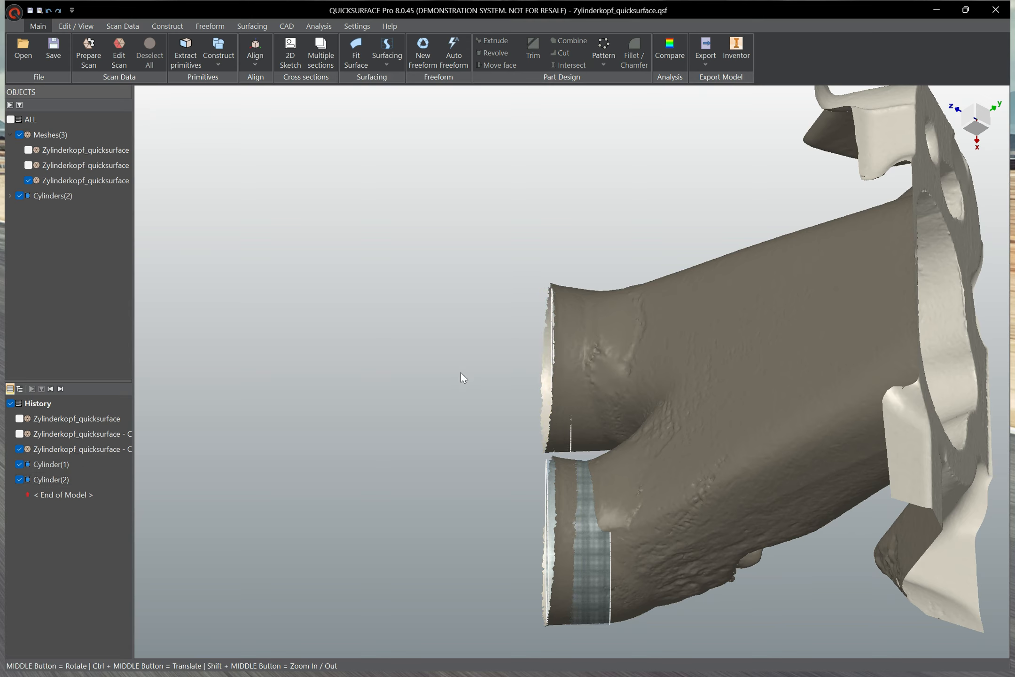
Step: Shorten the inner end of Cylinder(1) to a narrow band at its port rim
{"action": "left_click", "coordinate": [598, 546]}
{"action": "left_click_drag", "start_coordinate": [605, 543], "coordinate": [582, 543]}
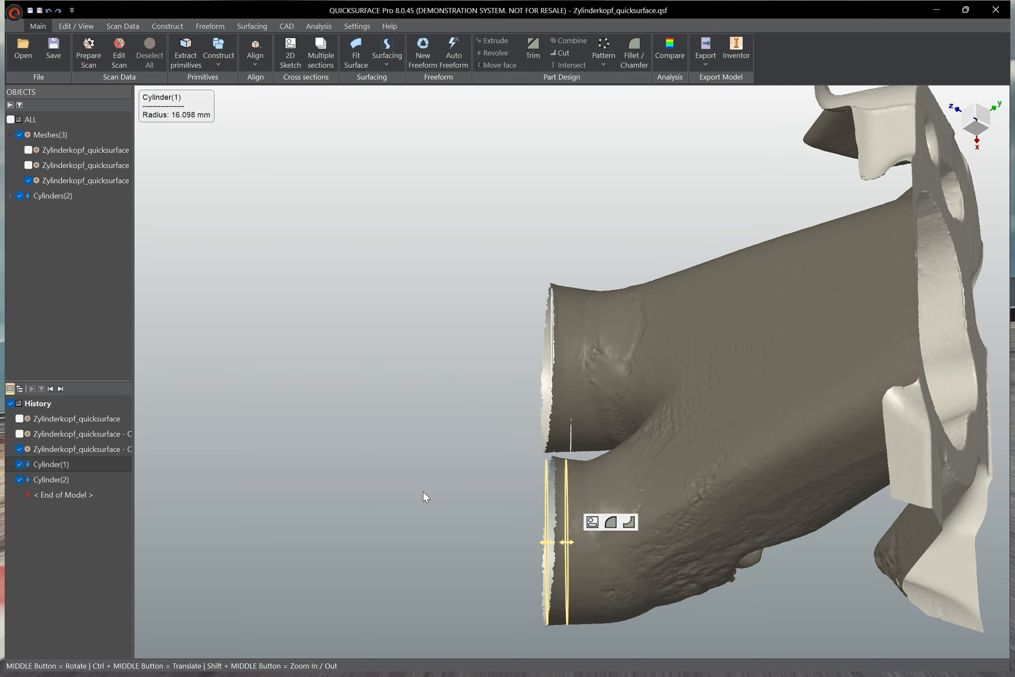
{"action": "left_click", "coordinate": [430, 311]}
Step: Create a revolved-surface sketch on the axis of Cylinder(1), with its slicing plane rotated to about 257 degrees along the port's duct
{"action": "middle_click_drag", "start_coordinate": [430, 310], "coordinate": [484, 336]}
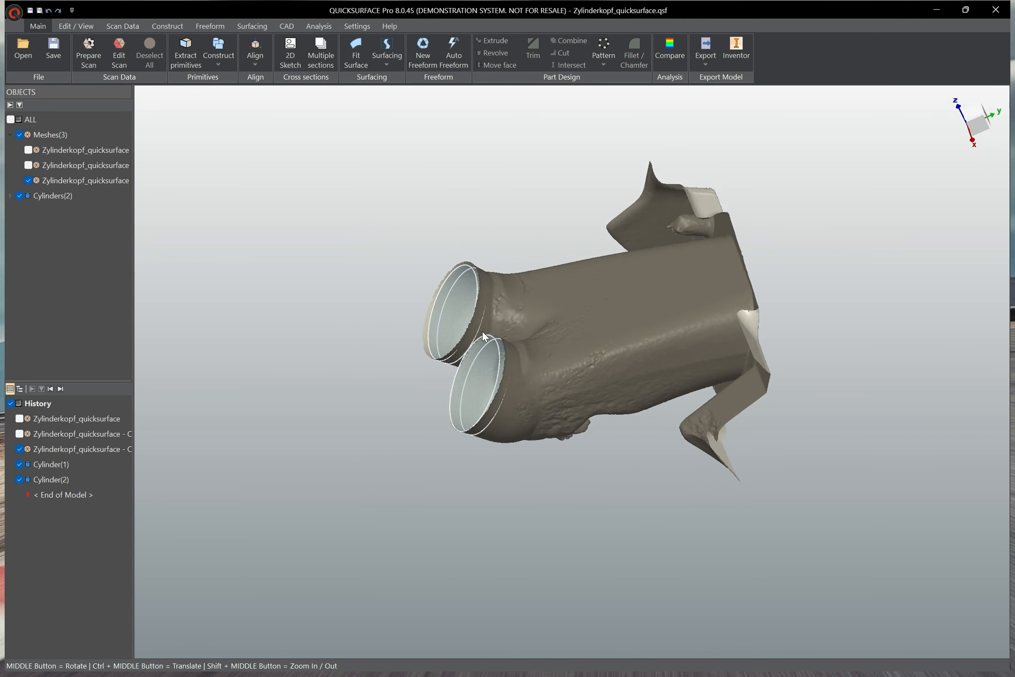
{"action": "left_click", "coordinate": [483, 377]}
{"action": "left_click", "coordinate": [502, 357]}
{"action": "left_click_drag", "start_coordinate": [618, 502], "coordinate": [616, 259]}
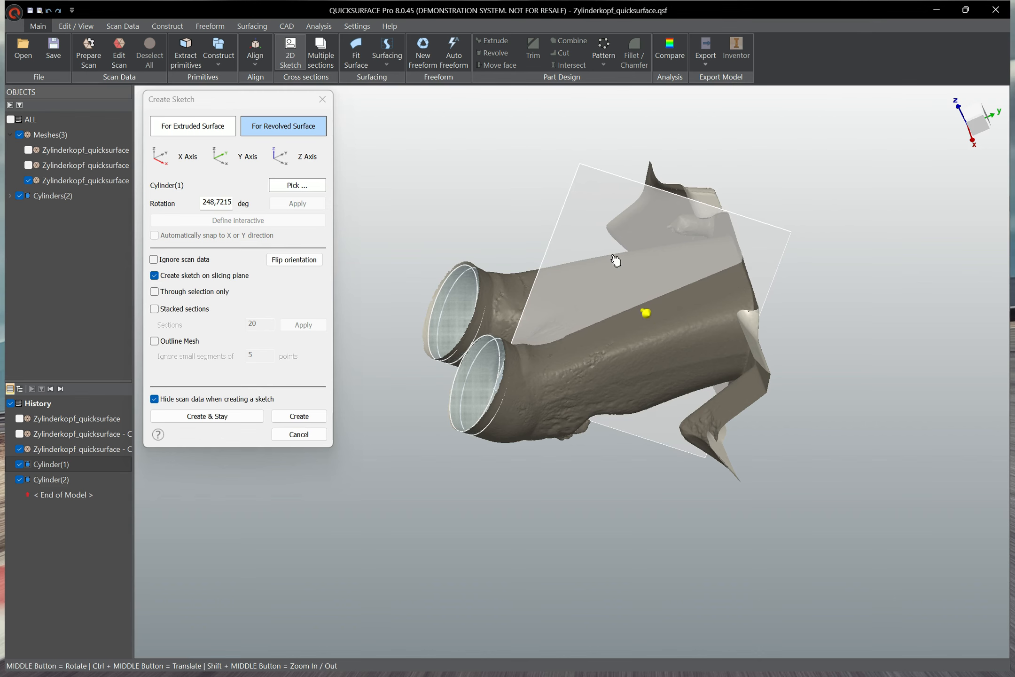
{"action": "middle_click_drag", "start_coordinate": [410, 430], "coordinate": [681, 347]}
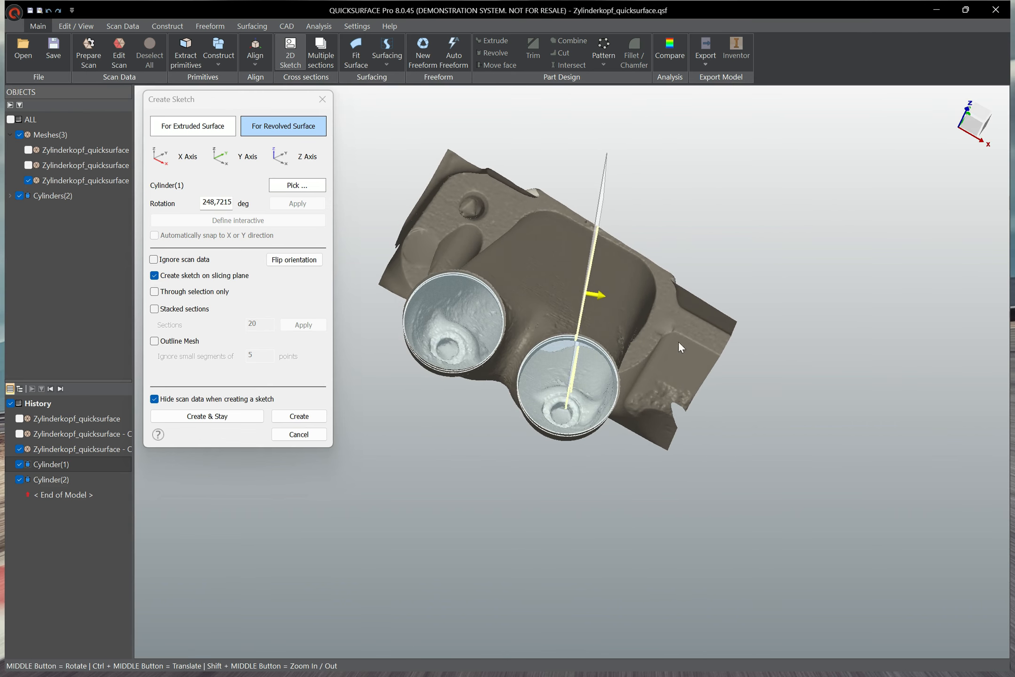
{"action": "left_click_drag", "start_coordinate": [602, 297], "coordinate": [610, 310]}
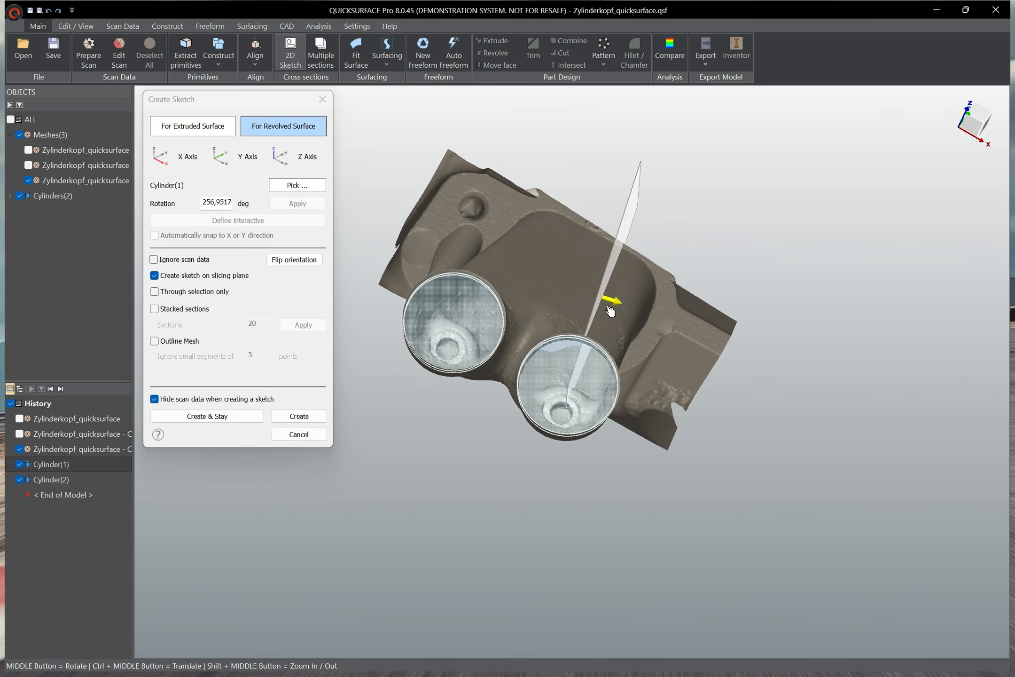
{"action": "middle_click_drag", "start_coordinate": [676, 342], "coordinate": [537, 359]}
{"action": "left_click", "coordinate": [298, 416]}
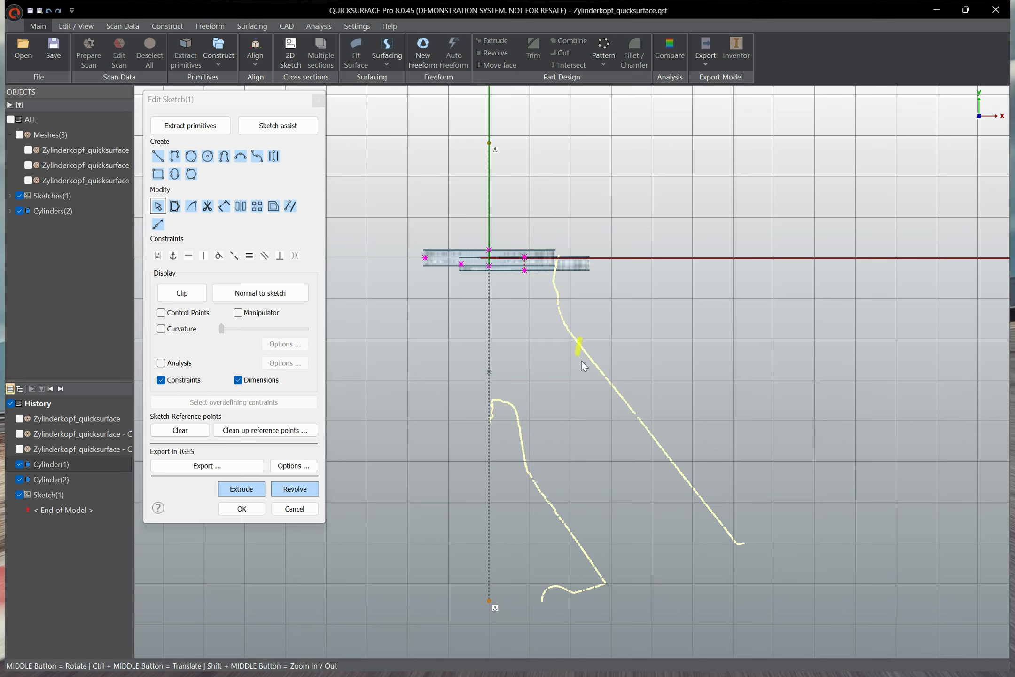
Step: Fit a straight line and a tangent arc to the duct's outer section contour and finish the sketch
{"action": "left_click_drag", "start_coordinate": [725, 545], "coordinate": [724, 519]}
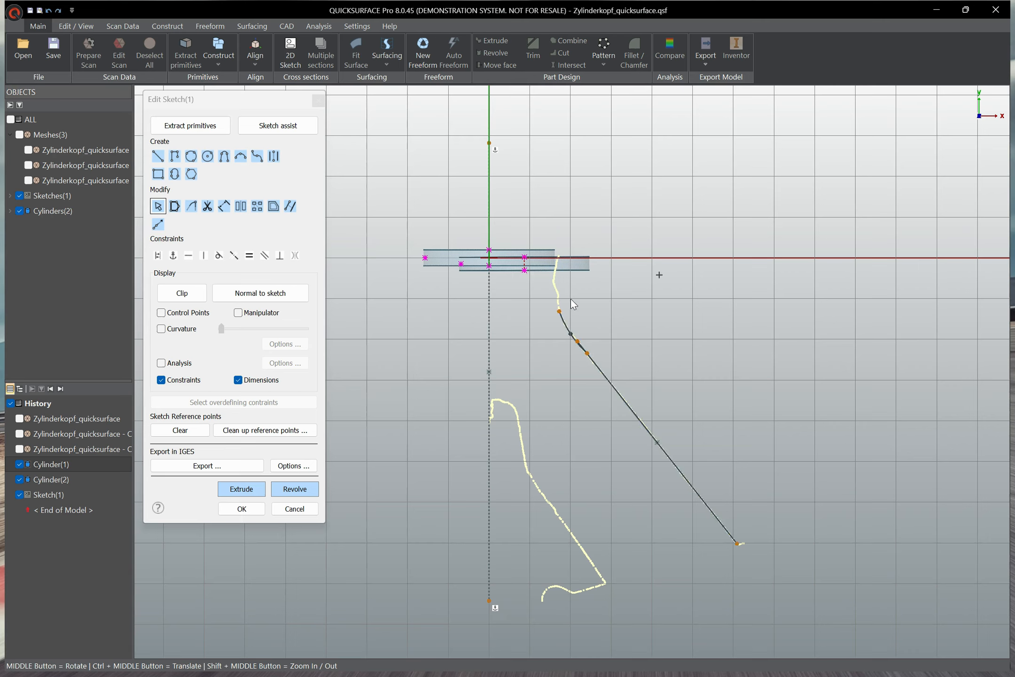
{"action": "left_click", "coordinate": [176, 207]}
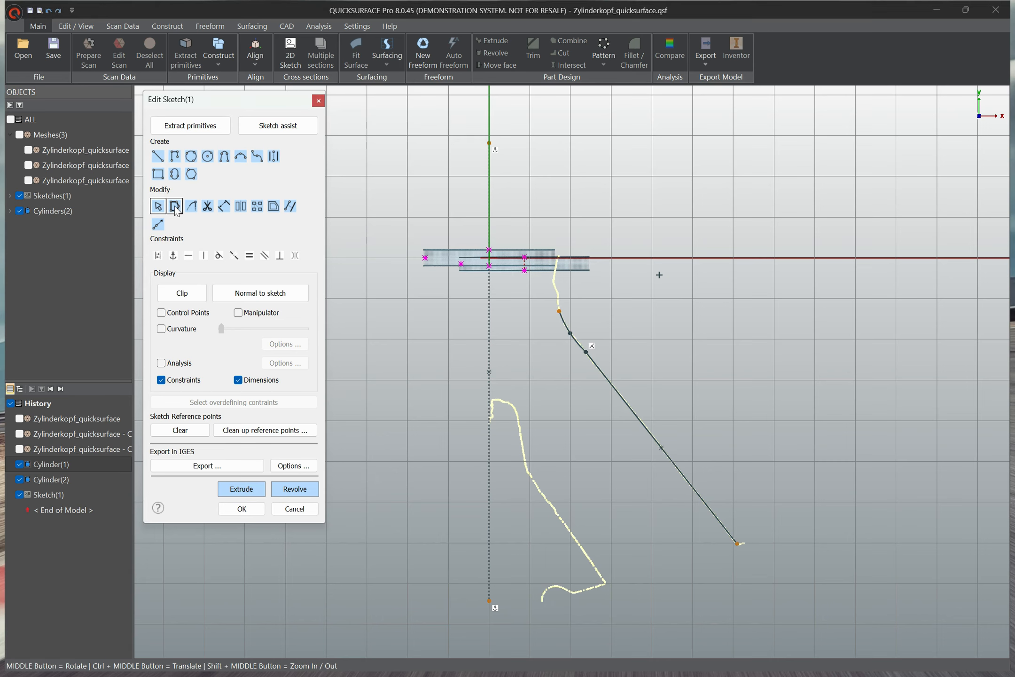
{"action": "scroll", "coordinate": [549, 309], "scroll_direction": "up", "scroll_amount": 3}
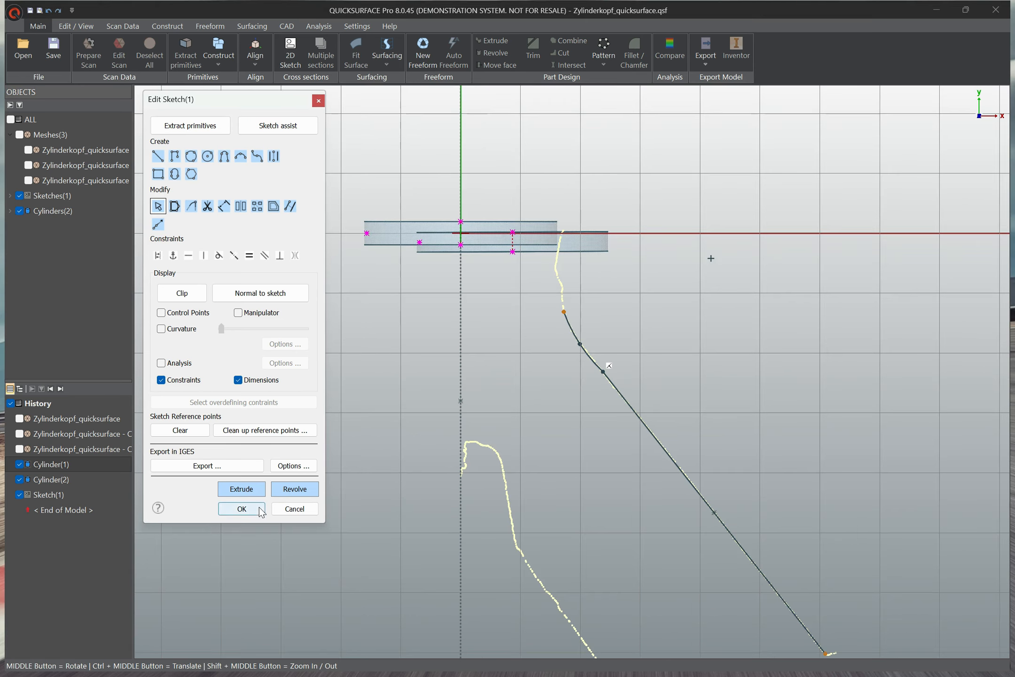
{"action": "left_click", "coordinate": [292, 208]}
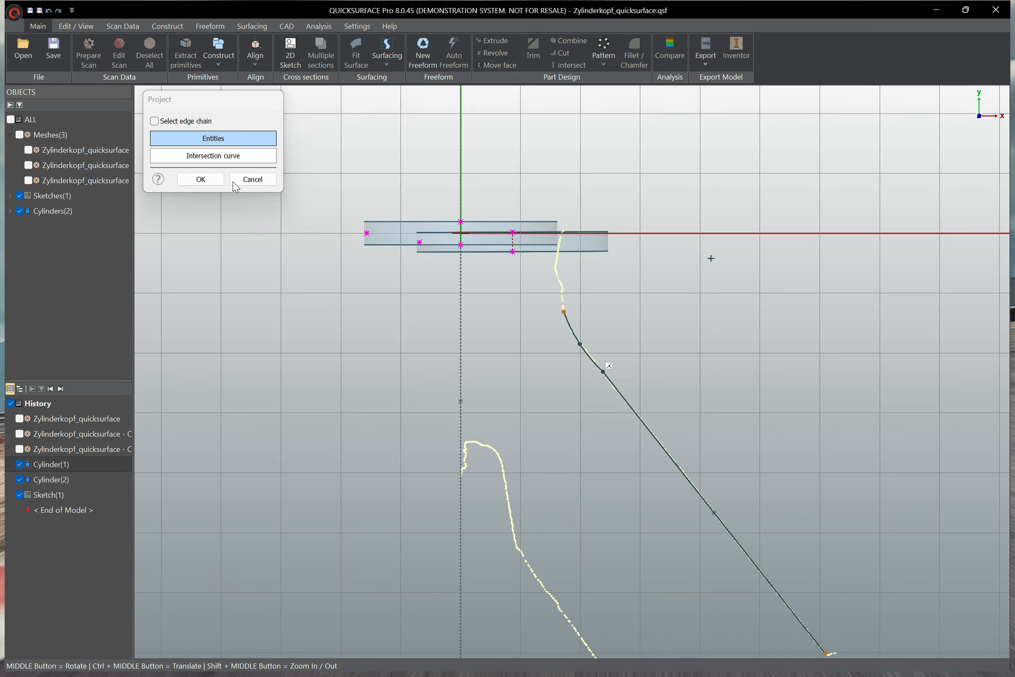
{"action": "left_click", "coordinate": [252, 179]}
{"action": "left_click", "coordinate": [239, 509]}
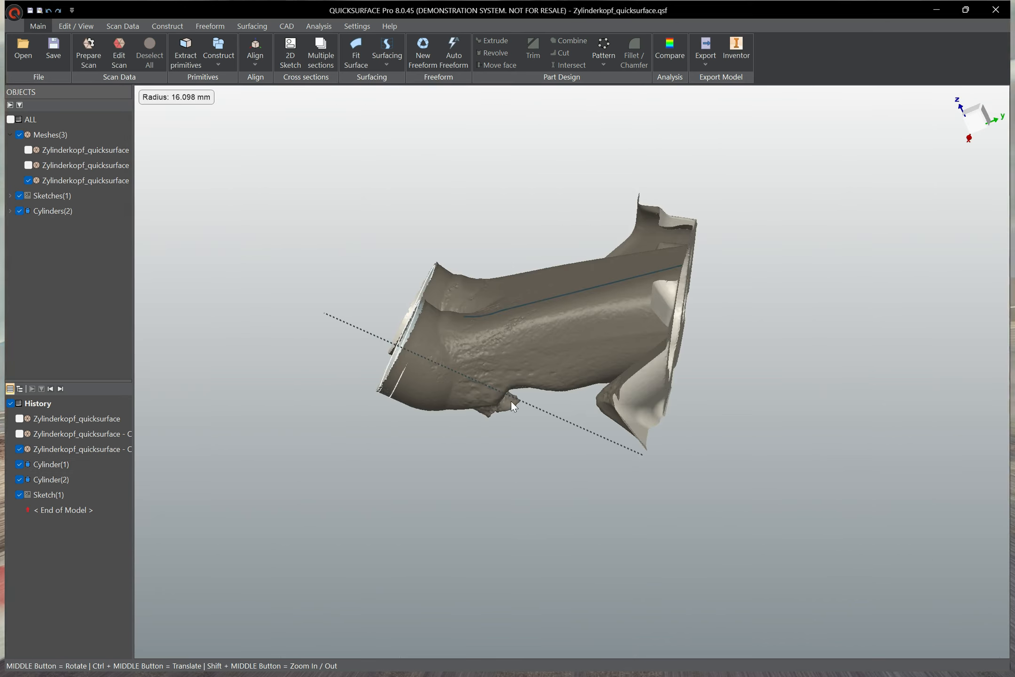
Step: Create an extruded-surface sketch on the plane of Cylinder(1) at 0 mm offset and fit a circle to its port outline
{"action": "middle_click_drag", "start_coordinate": [637, 454], "coordinate": [663, 446]}
{"action": "scroll", "coordinate": [506, 339], "scroll_direction": "up", "scroll_amount": 4}
{"action": "left_click", "coordinate": [473, 309]}
{"action": "left_click", "coordinate": [494, 290]}
{"action": "left_click", "coordinate": [192, 126]}
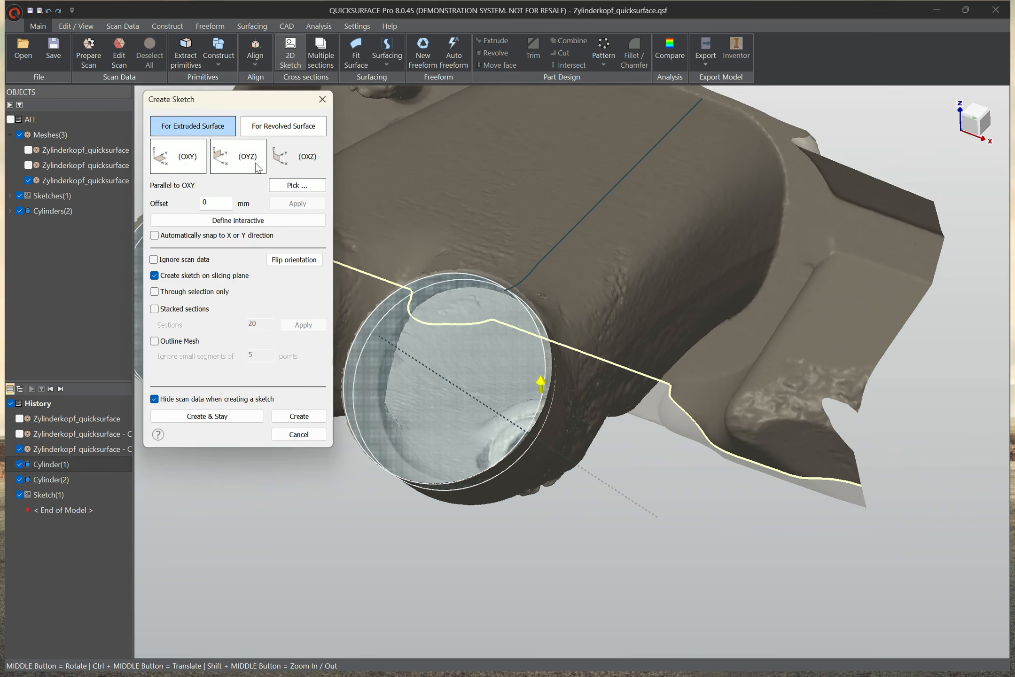
{"action": "left_click", "coordinate": [496, 376]}
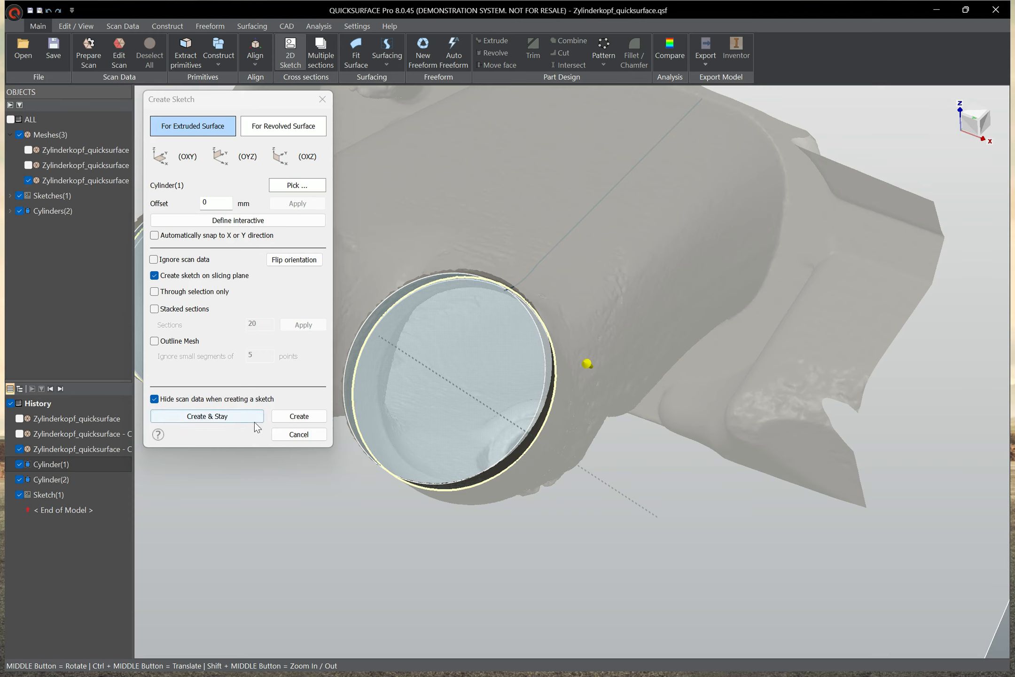
{"action": "left_click", "coordinate": [296, 418]}
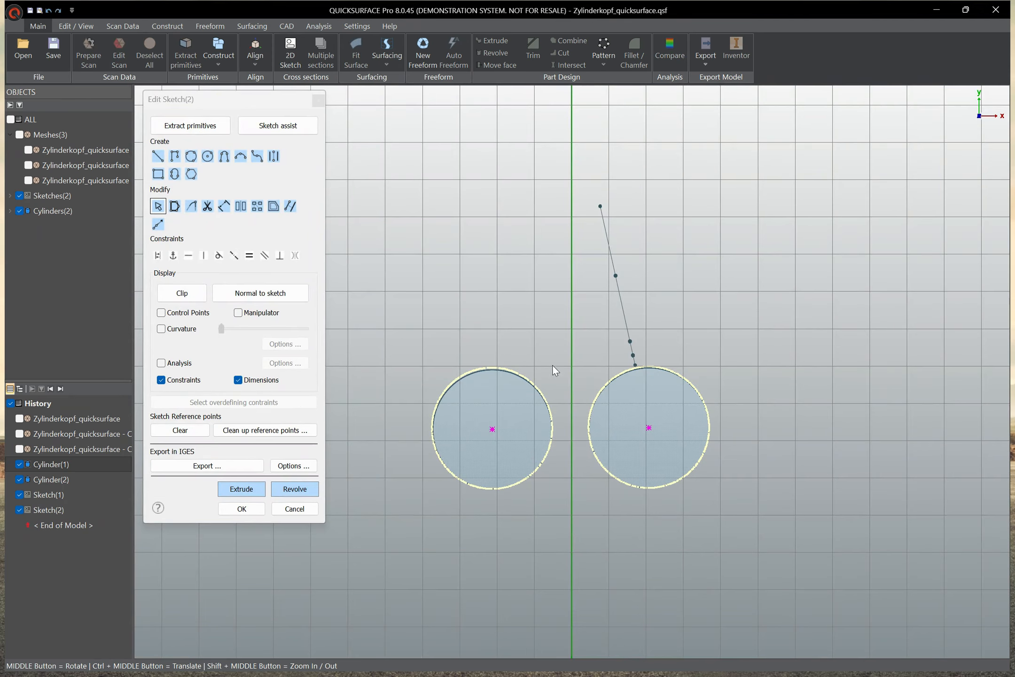
{"action": "mouse_move", "coordinate": [600, 497]}
{"action": "left_mouse_down"}
{"action": "mouse_move", "coordinate": [711, 384]}
{"action": "mouse_move", "coordinate": [666, 362]}
{"action": "left_mouse_up"}
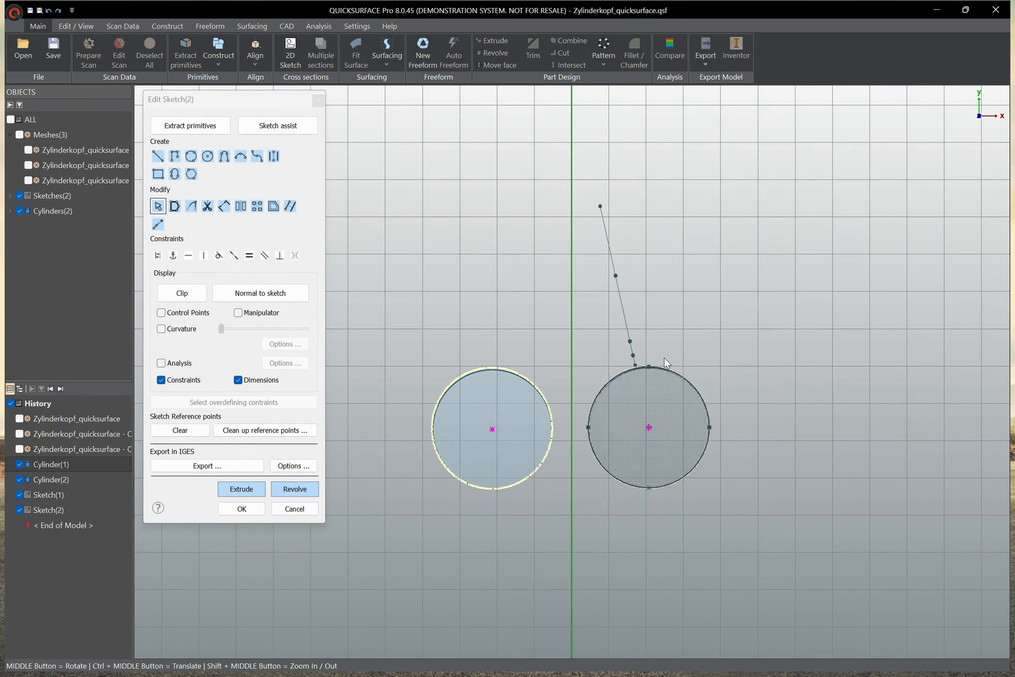
{"action": "left_click", "coordinate": [241, 510]}
Step: Try to sweep the port circle along the line-and-arc path as a surface, and undo the sweep
{"action": "mouse_move", "coordinate": [464, 483]}
{"action": "middle_mouse_down"}
{"action": "mouse_move", "coordinate": [460, 401]}
{"action": "mouse_move", "coordinate": [498, 328]}
{"action": "mouse_move", "coordinate": [491, 321]}
{"action": "mouse_move", "coordinate": [546, 388]}
{"action": "mouse_move", "coordinate": [630, 625]}
{"action": "mouse_move", "coordinate": [604, 421]}
{"action": "mouse_move", "coordinate": [545, 243]}
{"action": "middle_mouse_up"}
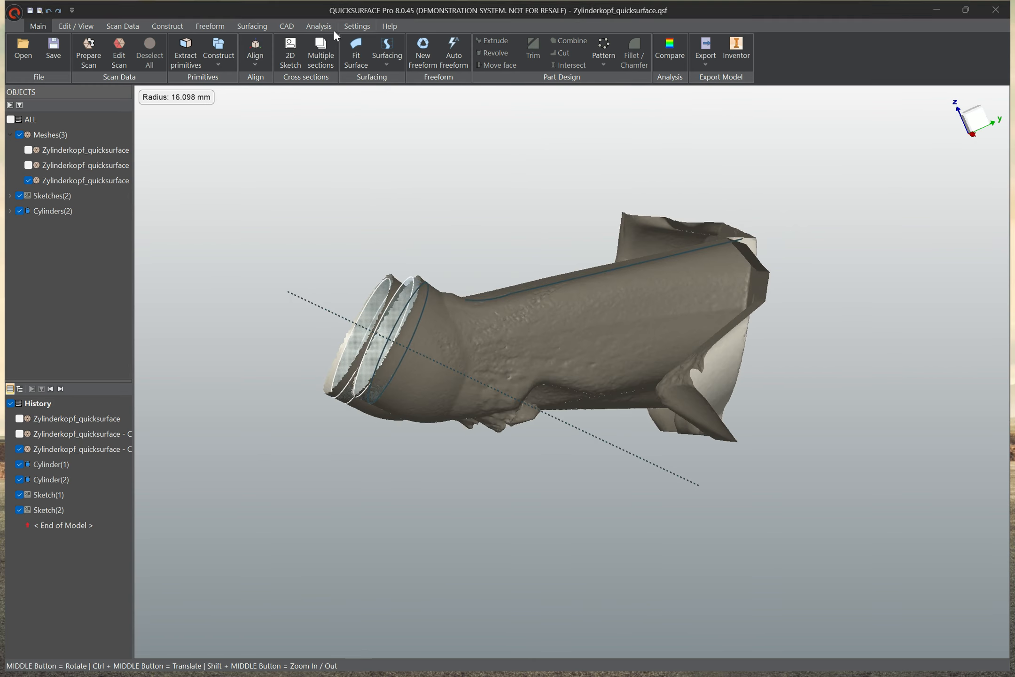
{"action": "left_click", "coordinate": [210, 26]}
{"action": "left_click", "coordinate": [249, 27]}
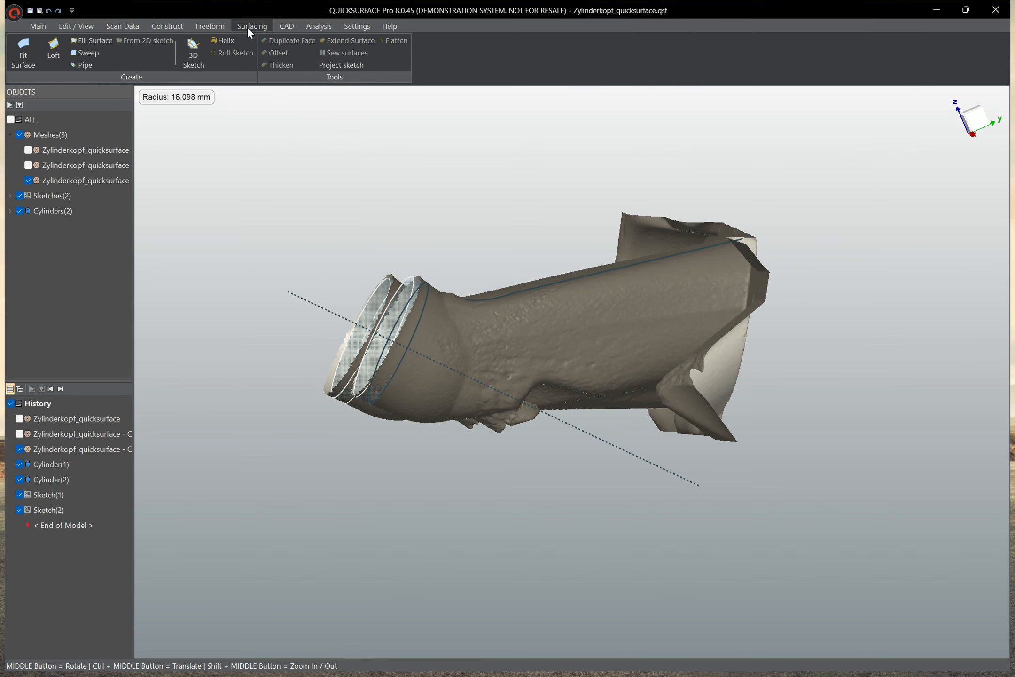
{"action": "left_click", "coordinate": [87, 53]}
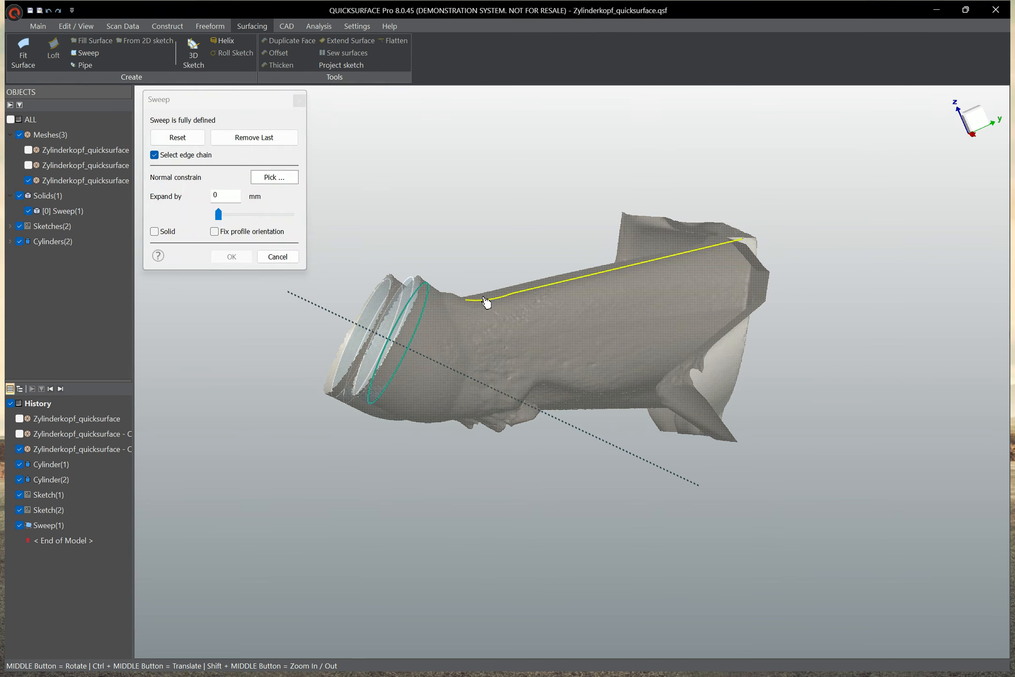
{"action": "middle_click_drag", "start_coordinate": [423, 482], "coordinate": [332, 414]}
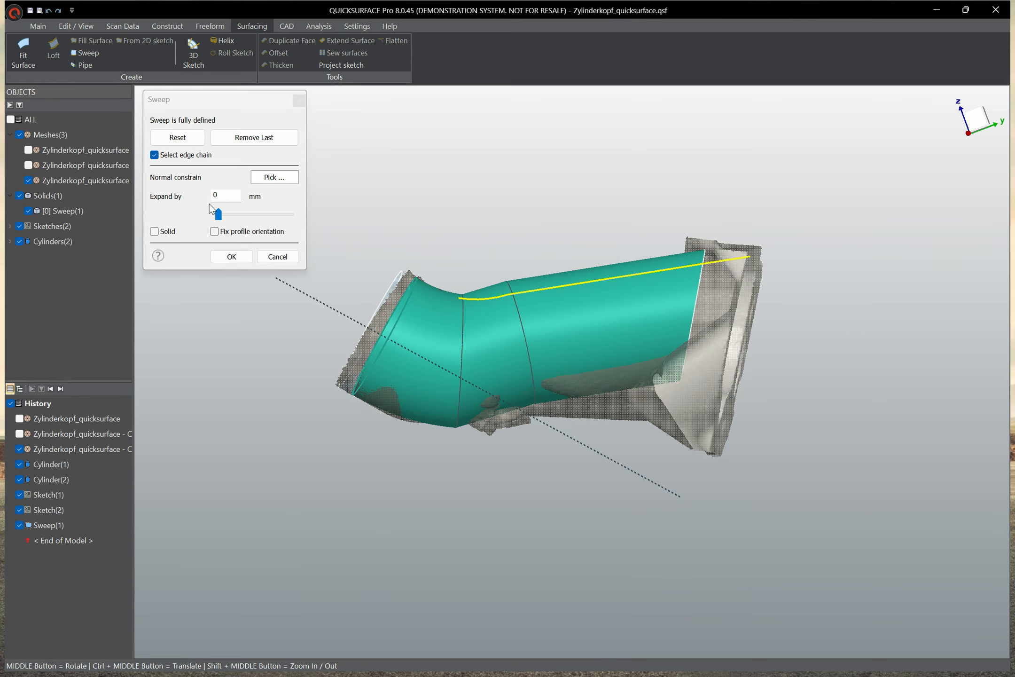
{"action": "left_click", "coordinate": [230, 257]}
{"action": "middle_click_drag", "start_coordinate": [403, 285], "coordinate": [175, 389]}
{"action": "left_click", "coordinate": [49, 10]}
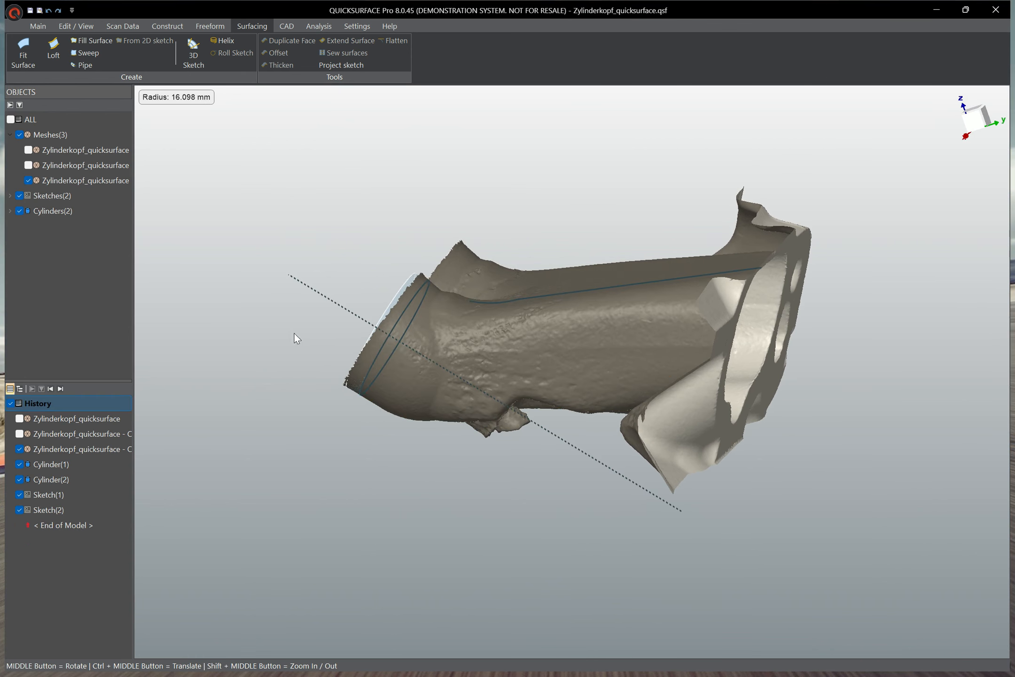
Step: Edit Sketch(1) by projecting the port circle and extending the path with a tangent segment up to the circle's edge
{"action": "double_click", "coordinate": [521, 300]}
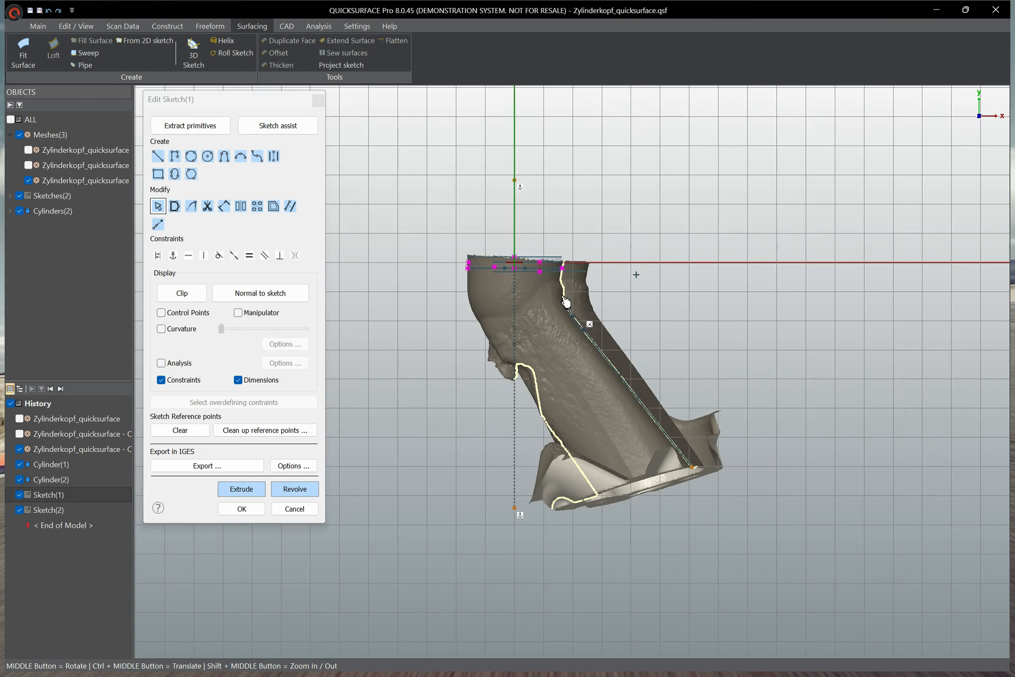
{"action": "scroll", "coordinate": [566, 299], "scroll_direction": "up", "scroll_amount": 5}
{"action": "left_click", "coordinate": [290, 206]}
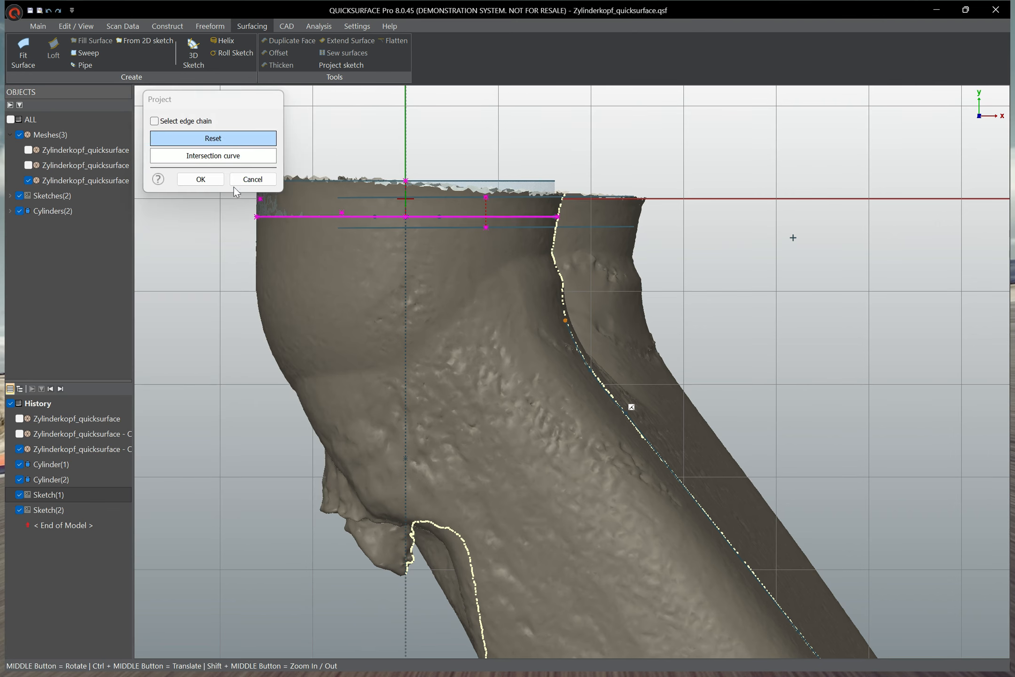
{"action": "left_click", "coordinate": [213, 181]}
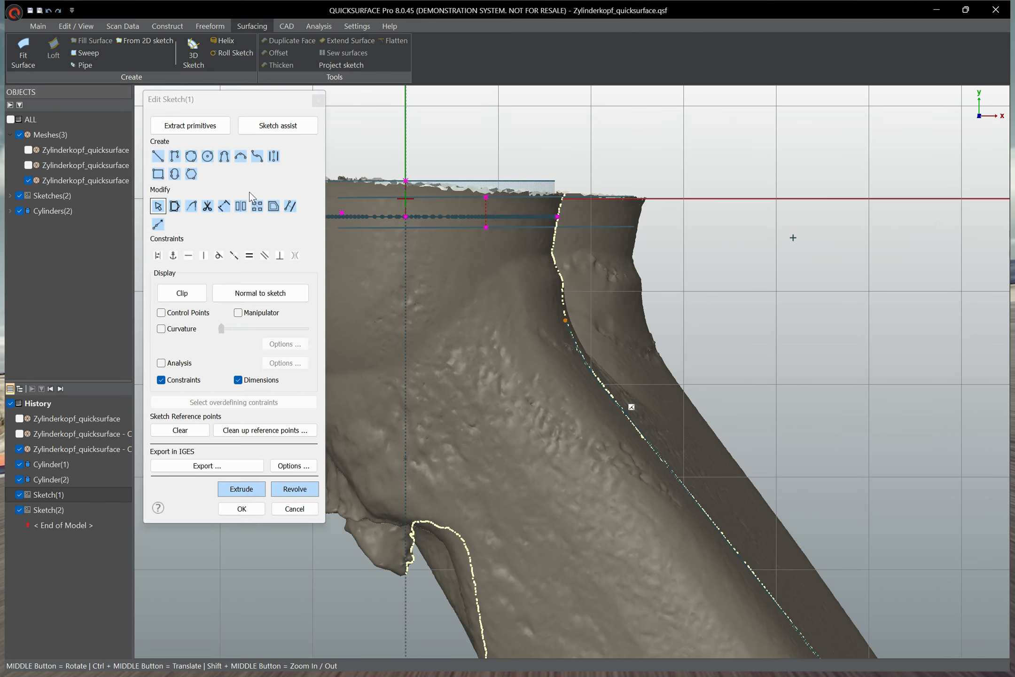
{"action": "left_click", "coordinate": [566, 321]}
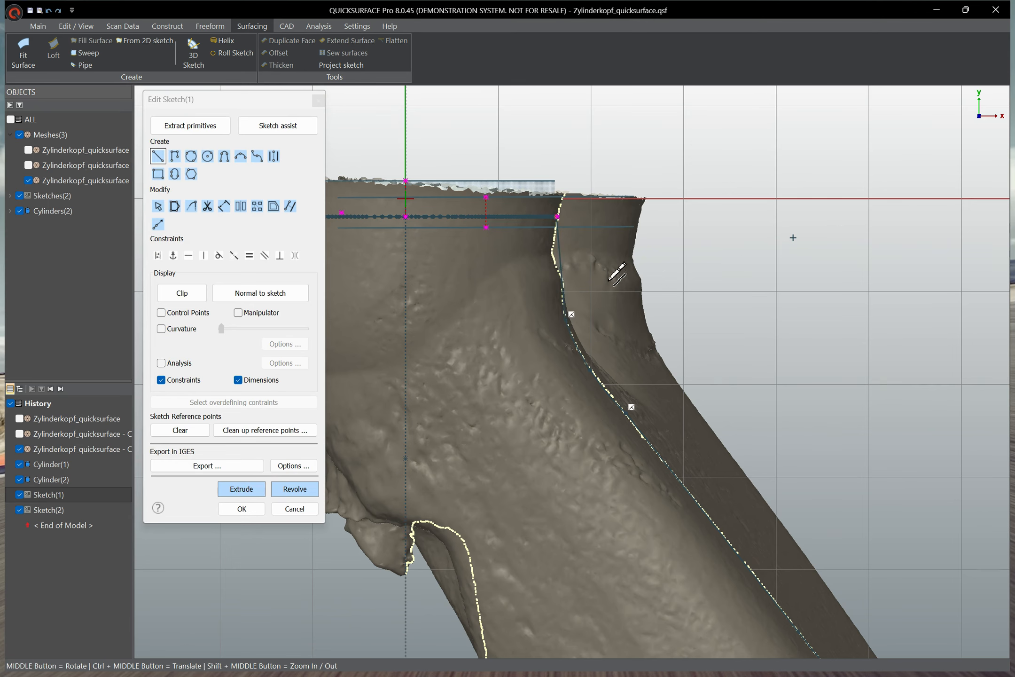
{"action": "left_click", "coordinate": [241, 508]}
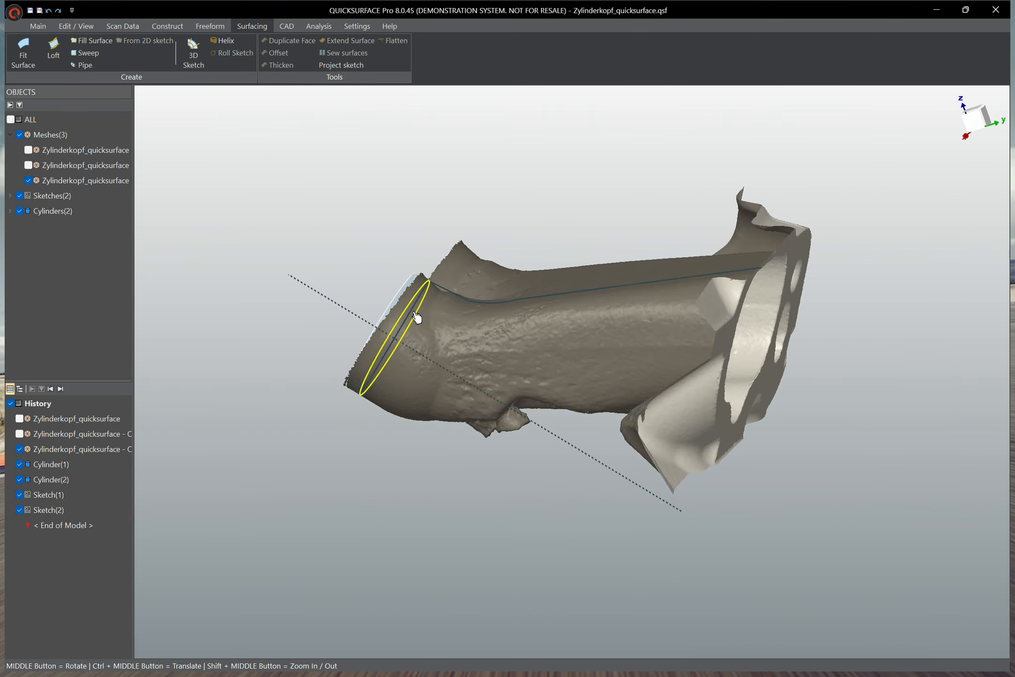
Step: Sweep the first port's circle along the extended duct path as a surface
{"action": "left_click", "coordinate": [85, 52]}
{"action": "left_click", "coordinate": [416, 321]}
{"action": "left_click", "coordinate": [472, 301]}
{"action": "middle_click_drag", "start_coordinate": [430, 316], "coordinate": [673, 353]}
{"action": "scroll", "coordinate": [673, 354], "scroll_direction": "down", "scroll_amount": 3}
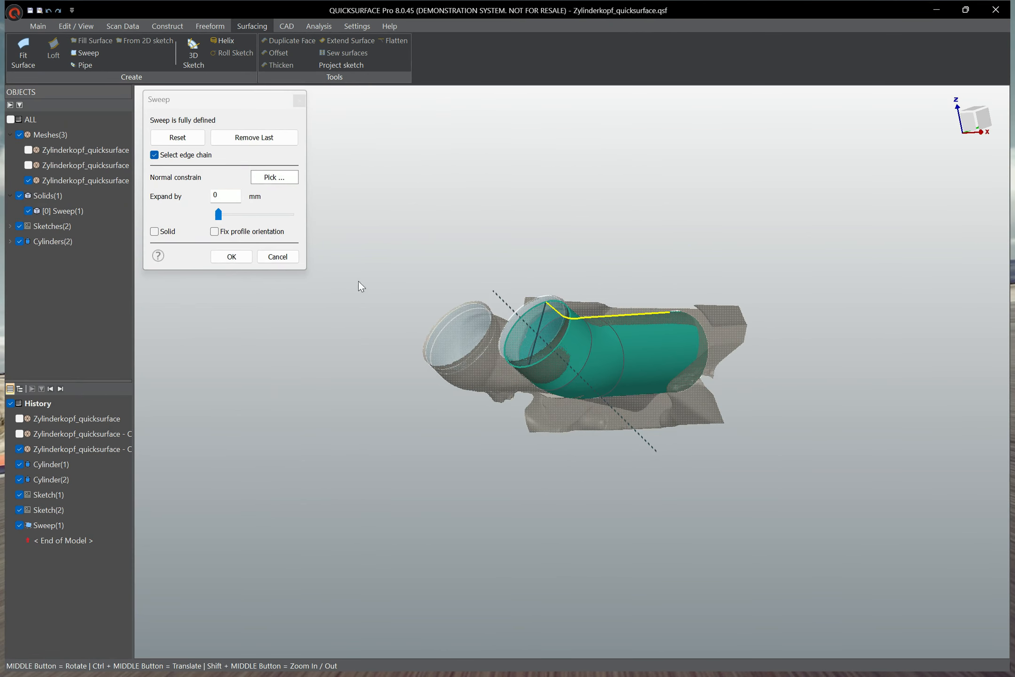
{"action": "scroll", "coordinate": [782, 322], "scroll_direction": "up", "scroll_amount": 3}
Step: Expand the sweep by 5 mm with a fixed profile orientation and create the surface
{"action": "left_click_drag", "start_coordinate": [228, 214], "coordinate": [282, 217]}
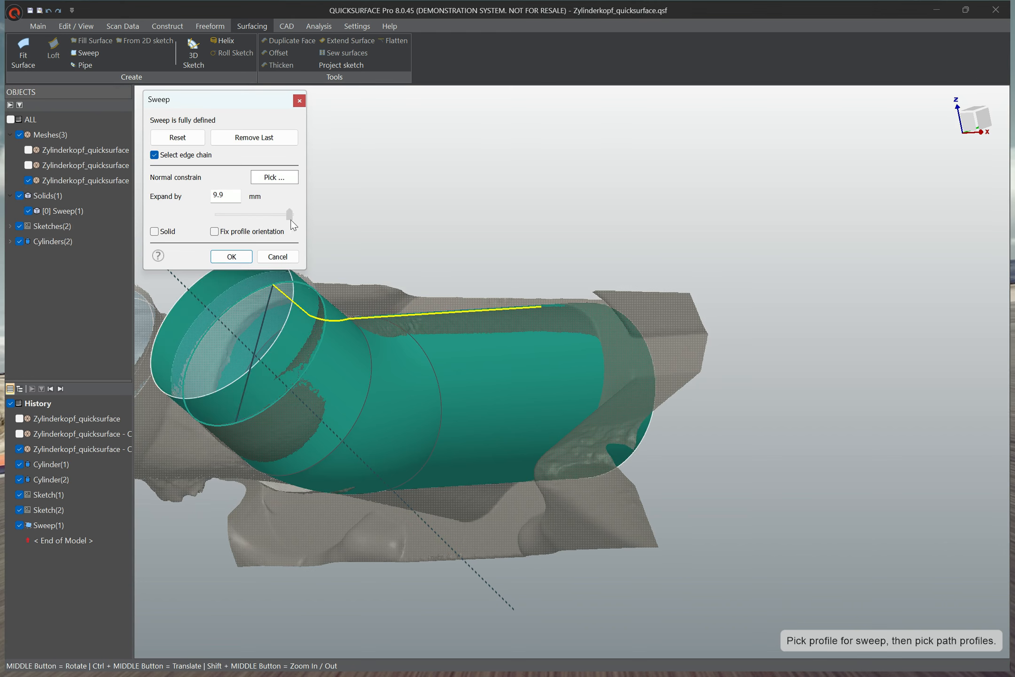
{"action": "middle_click_drag", "start_coordinate": [383, 427], "coordinate": [655, 368]}
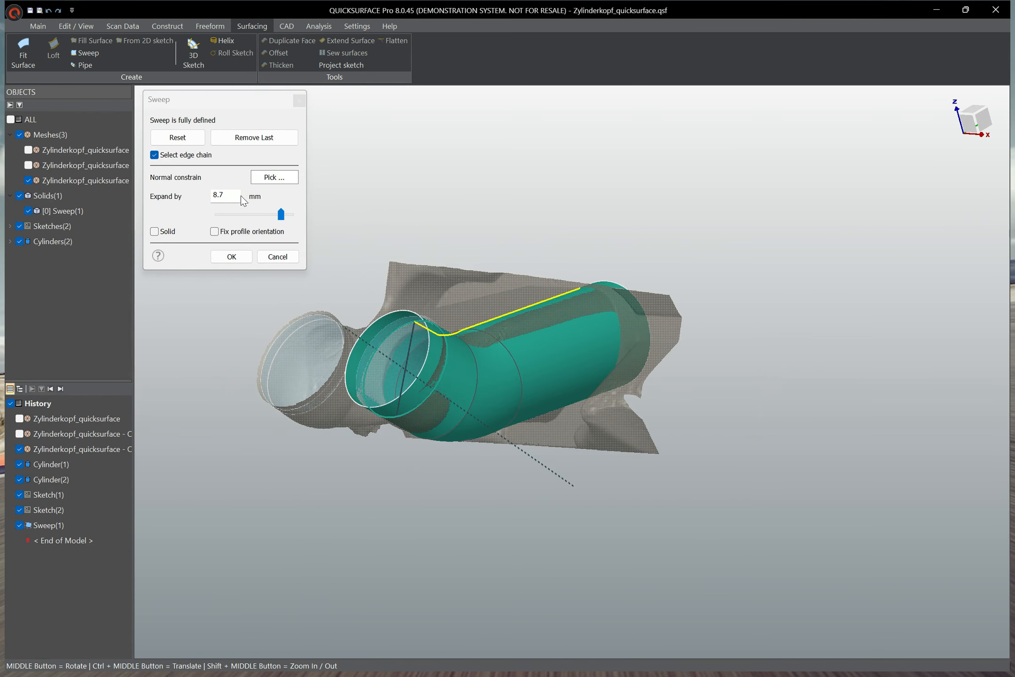
{"action": "left_click_drag", "start_coordinate": [240, 196], "coordinate": [187, 194]}
{"action": "type", "text": "5"}
{"action": "key", "text": "Tab"}
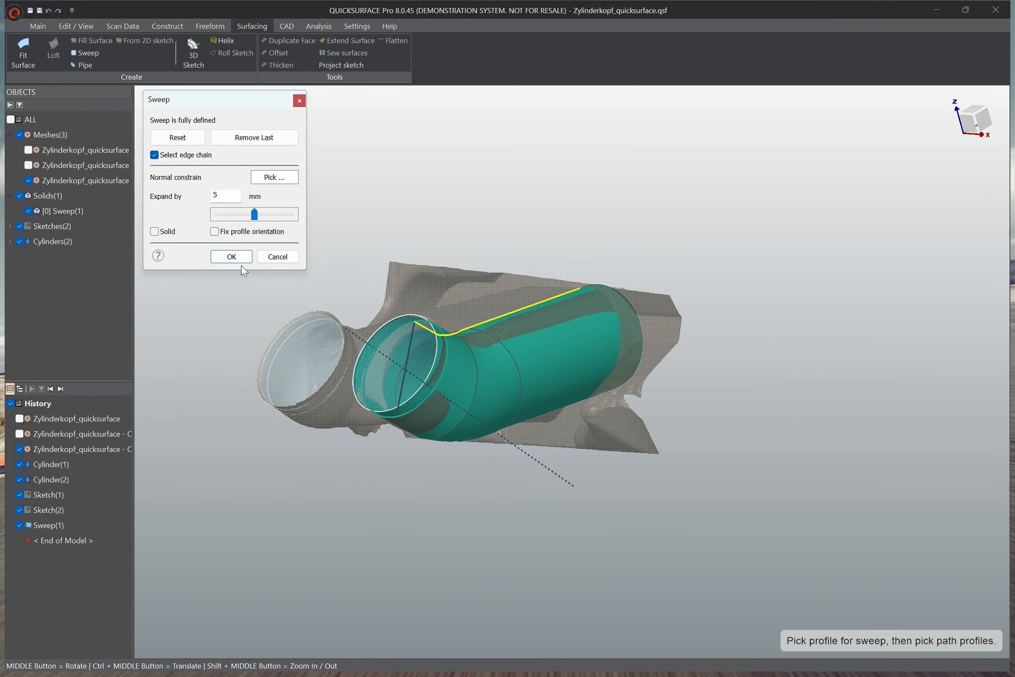
{"action": "left_click", "coordinate": [214, 231]}
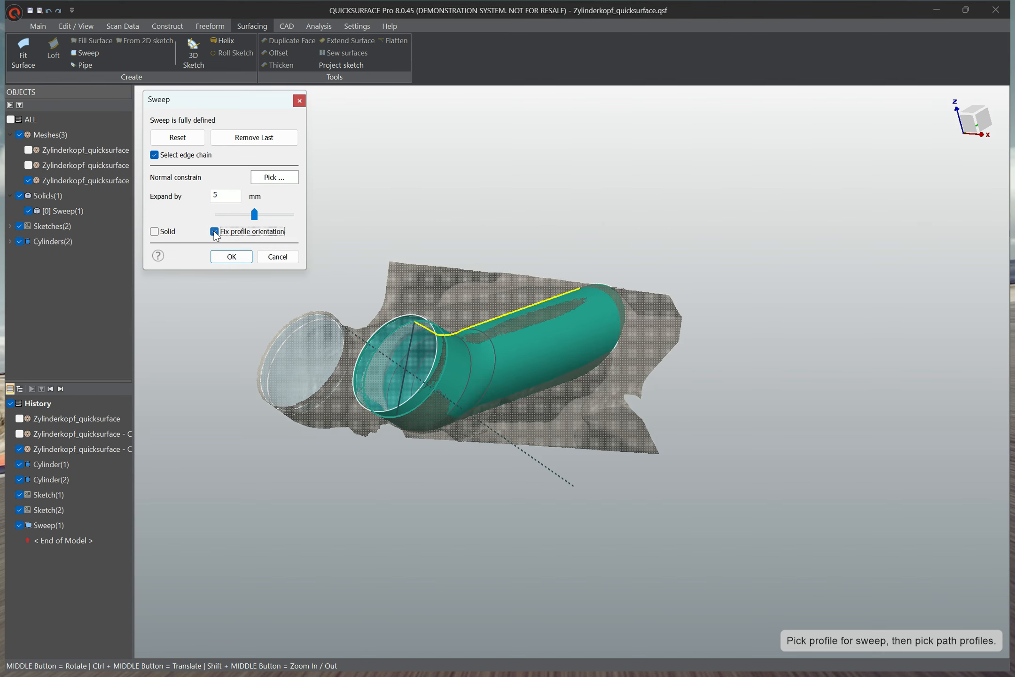
{"action": "middle_click_drag", "start_coordinate": [488, 344], "coordinate": [587, 408]}
{"action": "left_click", "coordinate": [232, 256]}
Step: Create a section sketch through the axis of Cylinder(2), rotating its plane to cut the second duct lengthwise
{"action": "middle_click_drag", "start_coordinate": [245, 265], "coordinate": [340, 346]}
{"action": "left_click", "coordinate": [419, 364]}
{"action": "left_click", "coordinate": [441, 348]}
{"action": "middle_click_drag", "start_coordinate": [471, 455], "coordinate": [661, 435]}
{"action": "left_click_drag", "start_coordinate": [595, 437], "coordinate": [557, 348]}
{"action": "middle_click_drag", "start_coordinate": [581, 463], "coordinate": [726, 484]}
{"action": "left_click", "coordinate": [299, 416]}
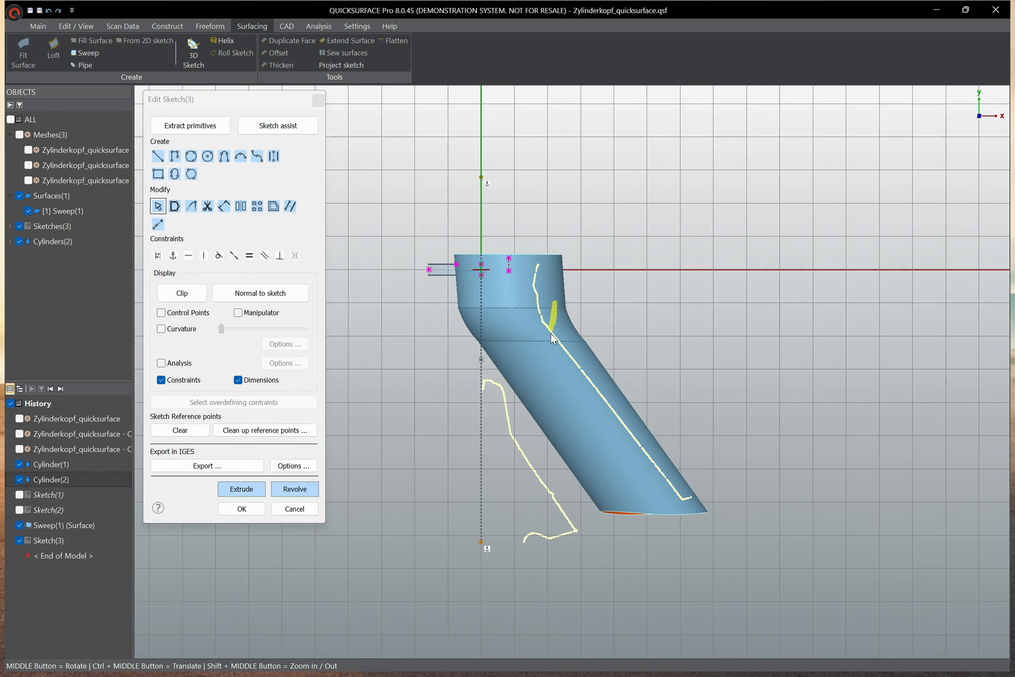
Step: Fit a straight line and an arc to the second duct's outer contour and finish the sketch, with Sweep(1) hidden
{"action": "mouse_move", "coordinate": [598, 474]}
{"action": "left_mouse_down"}
{"action": "mouse_move", "coordinate": [674, 508]}
{"action": "mouse_move", "coordinate": [733, 393]}
{"action": "left_mouse_up"}
{"action": "mouse_move", "coordinate": [619, 483]}
{"action": "left_mouse_down"}
{"action": "mouse_move", "coordinate": [693, 482]}
{"action": "mouse_move", "coordinate": [696, 405]}
{"action": "left_mouse_up"}
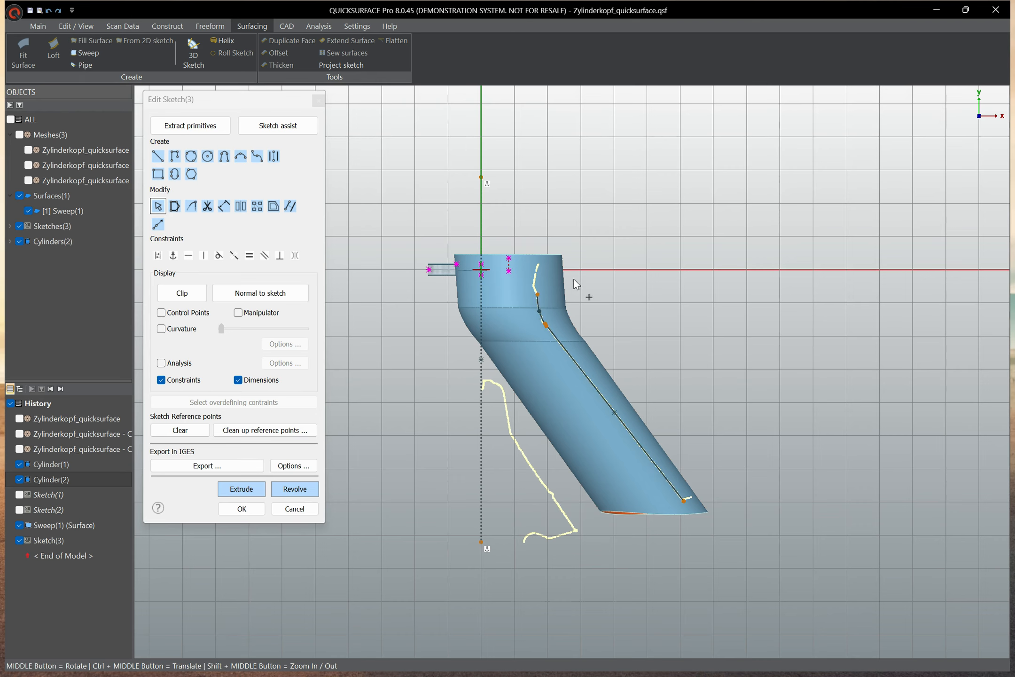
{"action": "mouse_move", "coordinate": [532, 256]}
{"action": "middle_mouse_down"}
{"action": "mouse_move", "coordinate": [702, 476]}
{"action": "mouse_move", "coordinate": [548, 493]}
{"action": "middle_mouse_up"}
{"action": "left_click", "coordinate": [28, 210]}
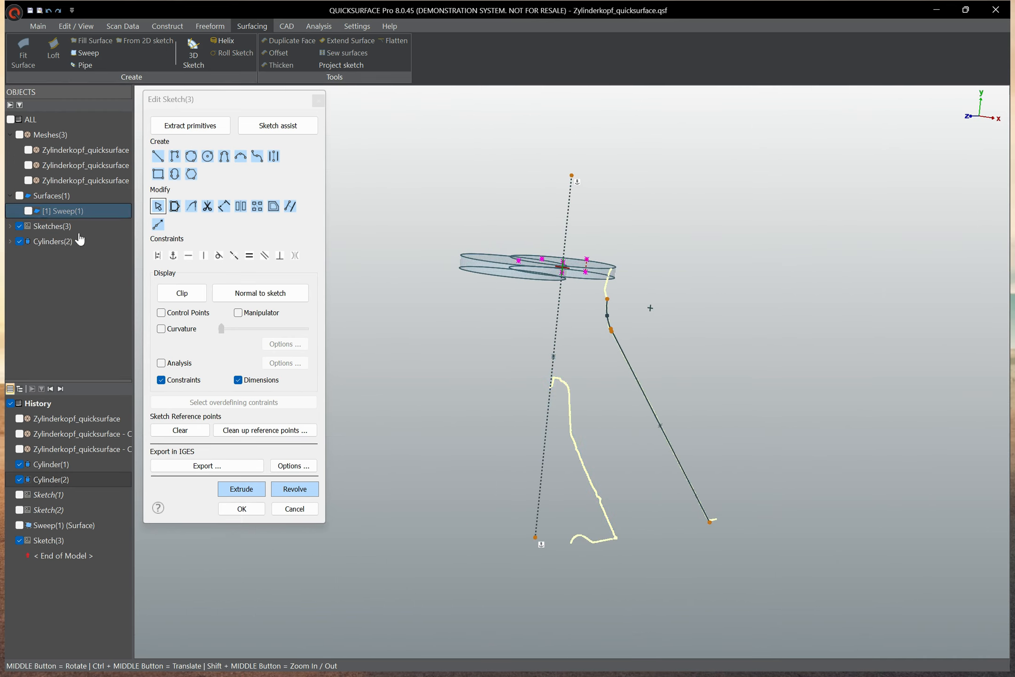
{"action": "left_click", "coordinate": [253, 510]}
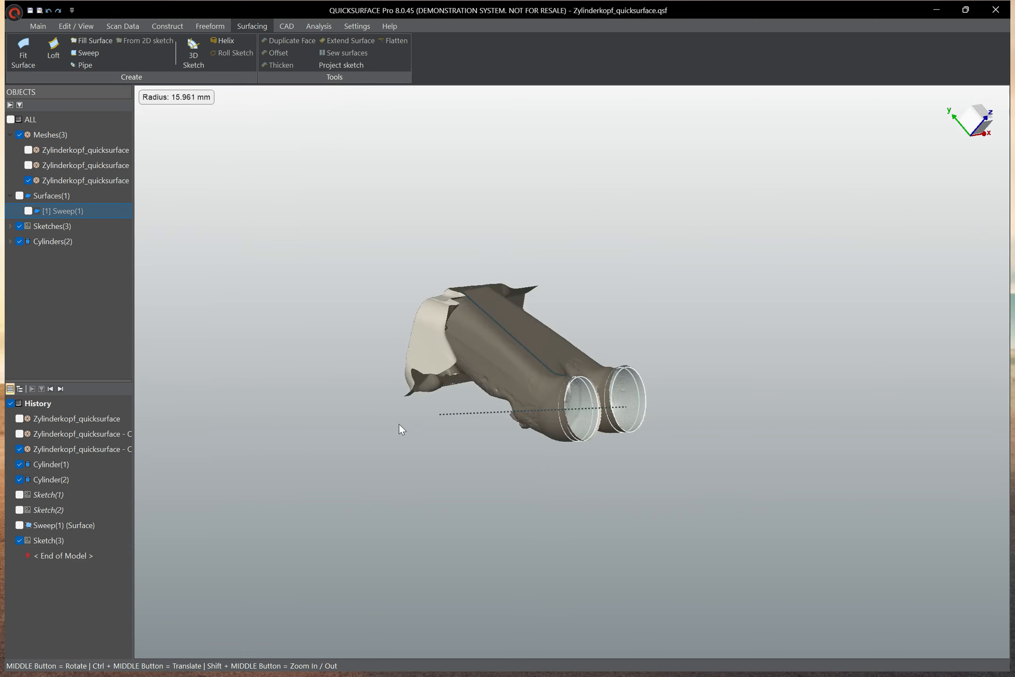
Step: Create an extruded-surface sketch on the plane of Cylinder(2) at 0 mm offset and fit a circle to its port outline
{"action": "left_click", "coordinate": [552, 428]}
{"action": "left_click", "coordinate": [573, 409]}
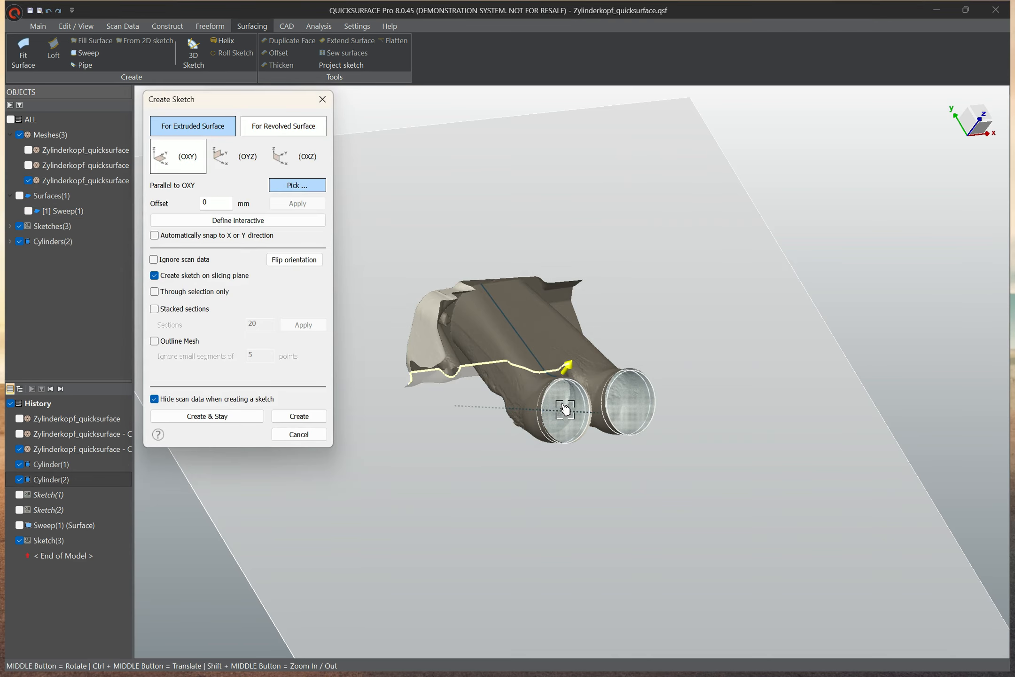
{"action": "left_click", "coordinate": [566, 410]}
{"action": "left_click", "coordinate": [299, 416]}
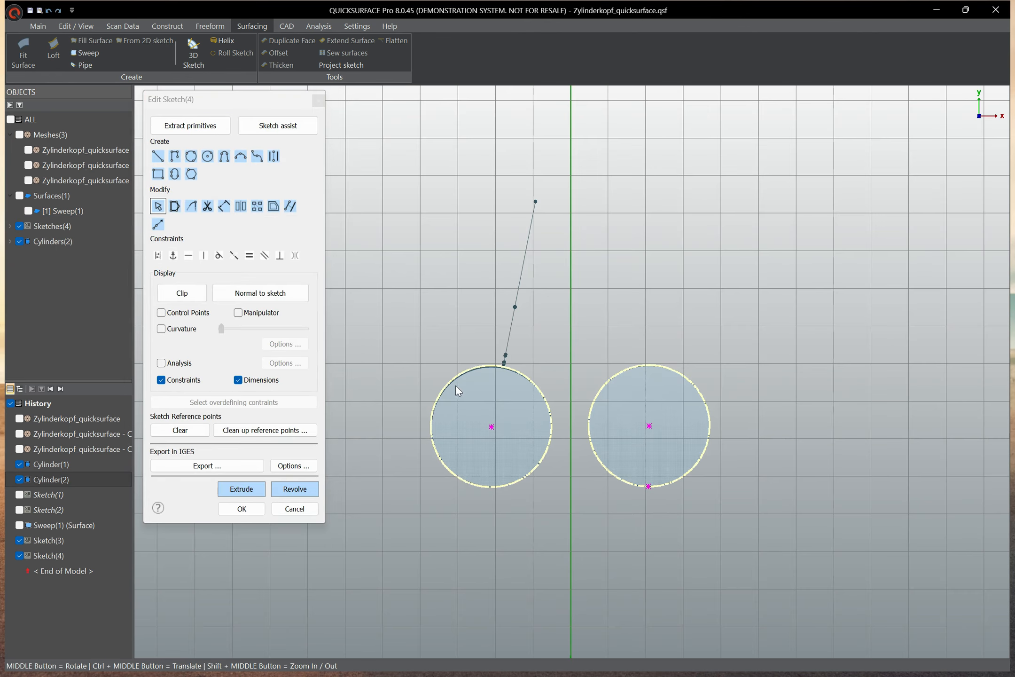
{"action": "left_click_drag", "start_coordinate": [423, 436], "coordinate": [523, 484]}
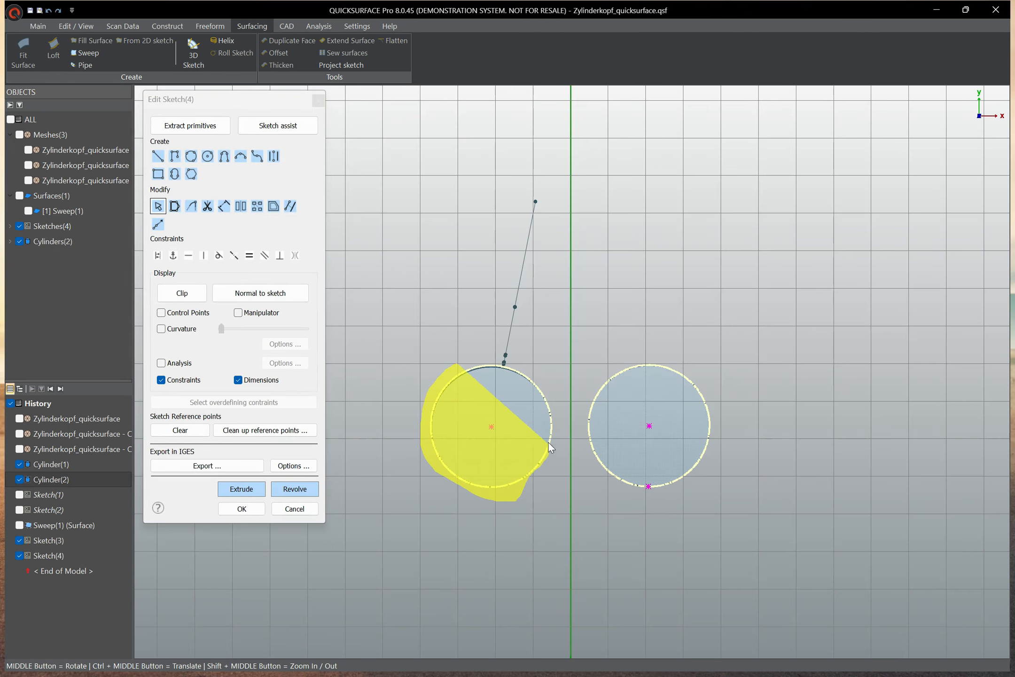
{"action": "left_click_drag", "start_coordinate": [548, 370], "coordinate": [547, 371]}
{"action": "left_click", "coordinate": [243, 504]}
Step: Reopen Sketch(3) for editing and project the second port's circle into it
{"action": "mouse_move", "coordinate": [399, 484]}
{"action": "middle_mouse_down"}
{"action": "mouse_move", "coordinate": [475, 499]}
{"action": "mouse_move", "coordinate": [524, 392]}
{"action": "middle_mouse_up"}
{"action": "double_click", "coordinate": [549, 370]}
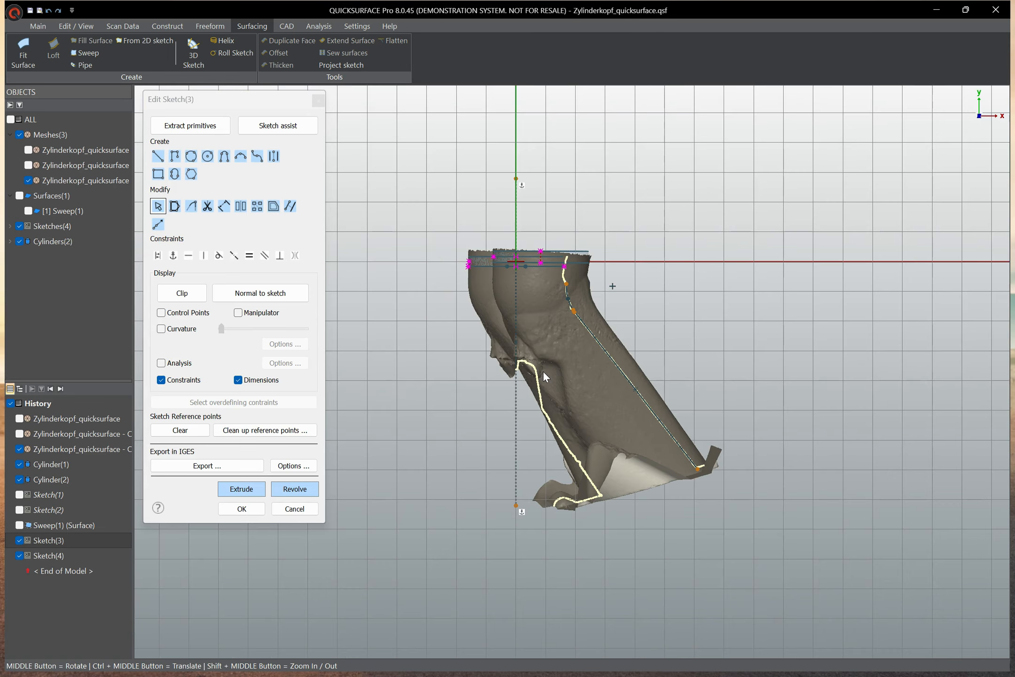
{"action": "scroll", "coordinate": [540, 278], "scroll_direction": "up", "scroll_amount": 5}
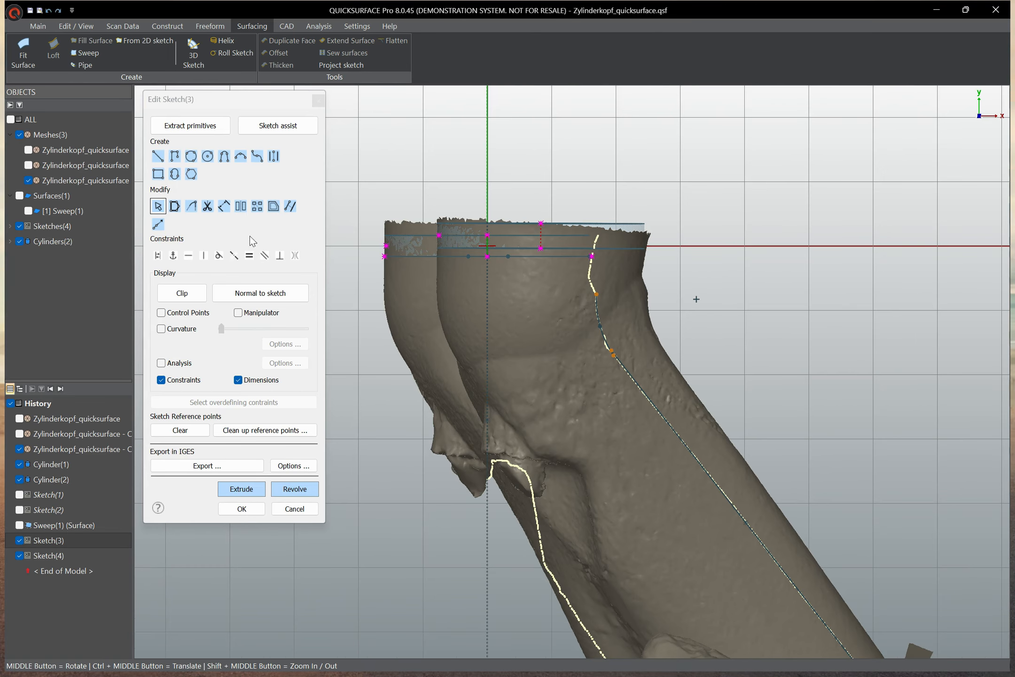
{"action": "left_click", "coordinate": [294, 202]}
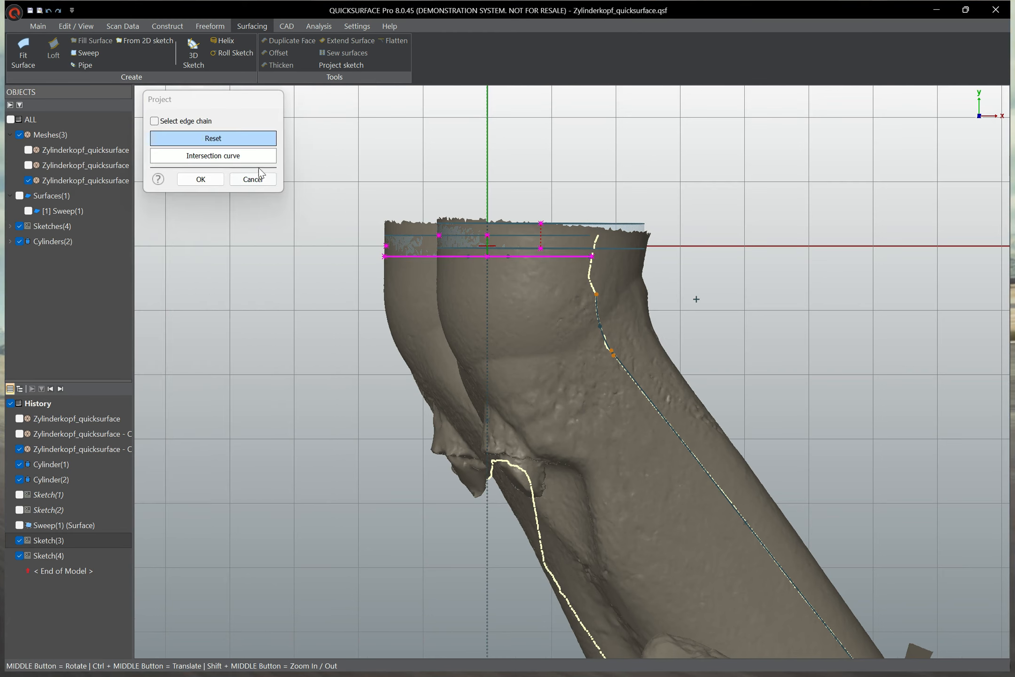
{"action": "left_click", "coordinate": [200, 181]}
{"action": "left_click", "coordinate": [156, 158]}
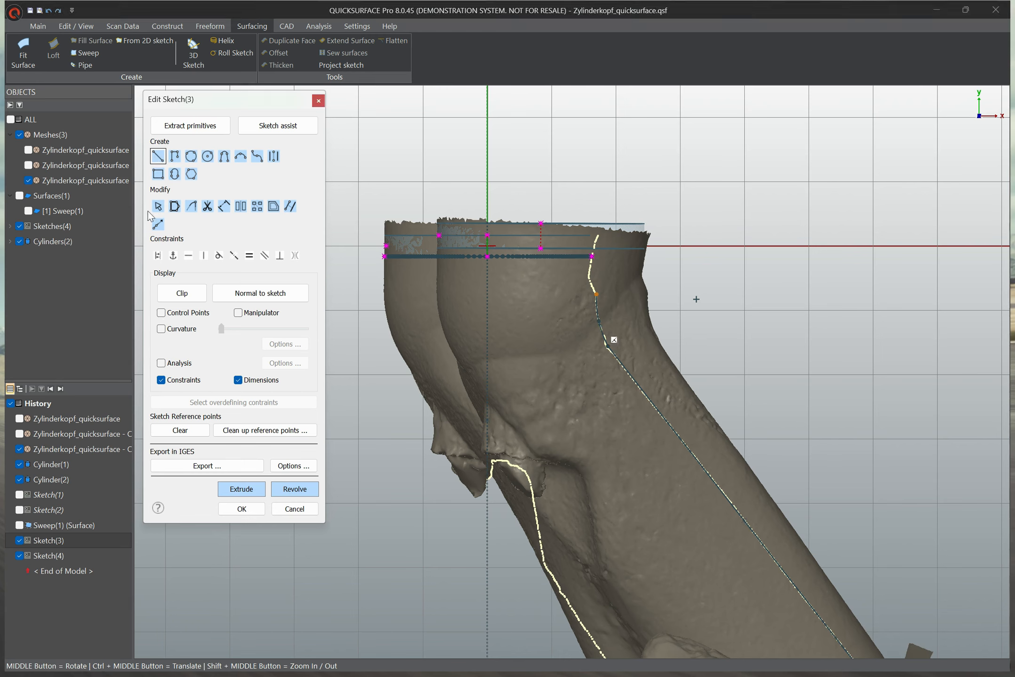
{"action": "left_click", "coordinate": [596, 293]}
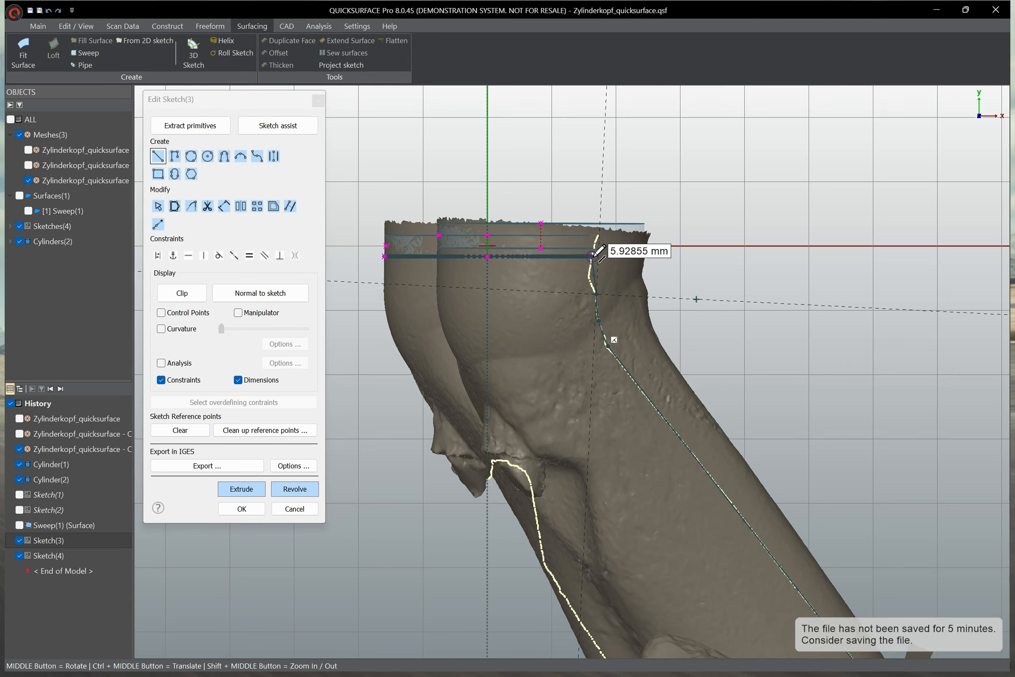
{"action": "key", "text": "Escape"}
Step: Draw a tangent line from the projected circle's edge to the path's arc, adjust their joint, and finish the sketch
{"action": "scroll", "coordinate": [583, 265], "scroll_direction": "up", "scroll_amount": 5}
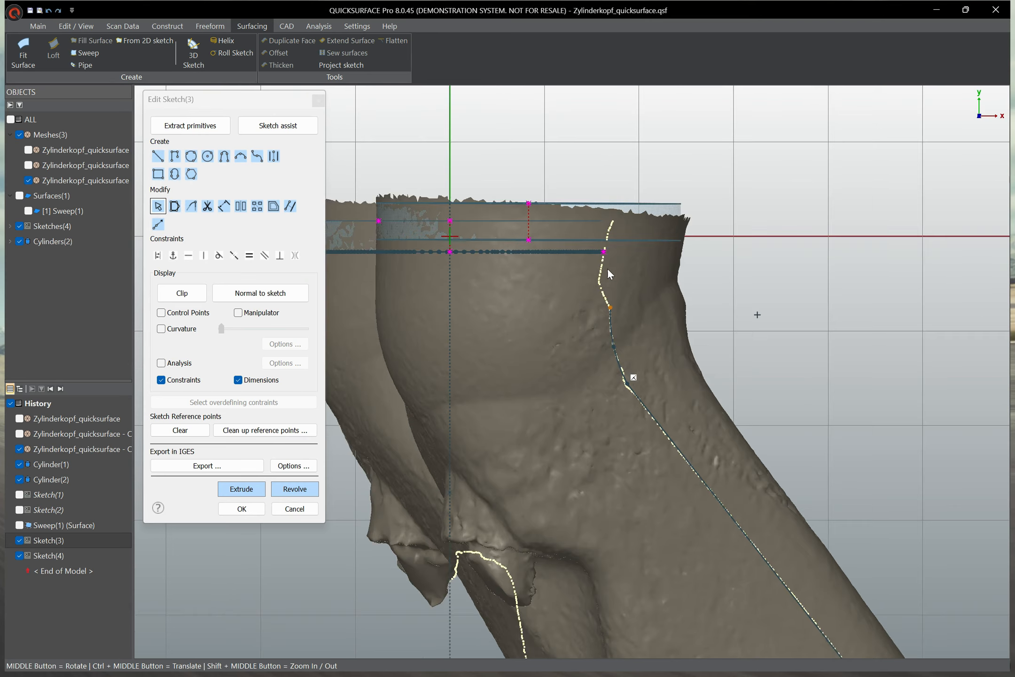
{"action": "left_click", "coordinate": [158, 156]}
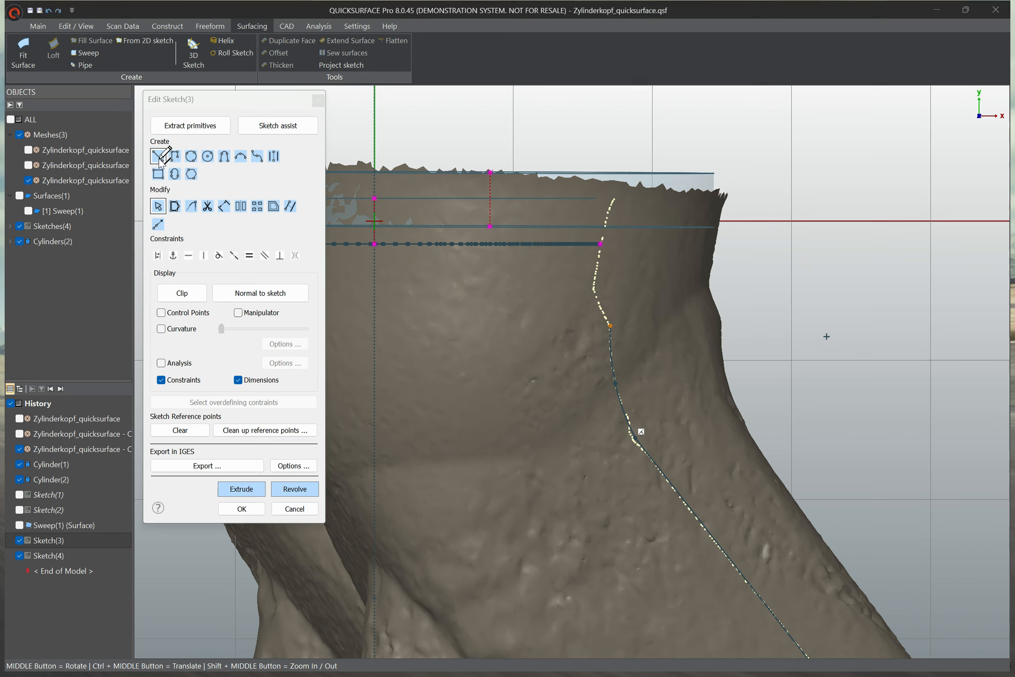
{"action": "left_click", "coordinate": [601, 243]}
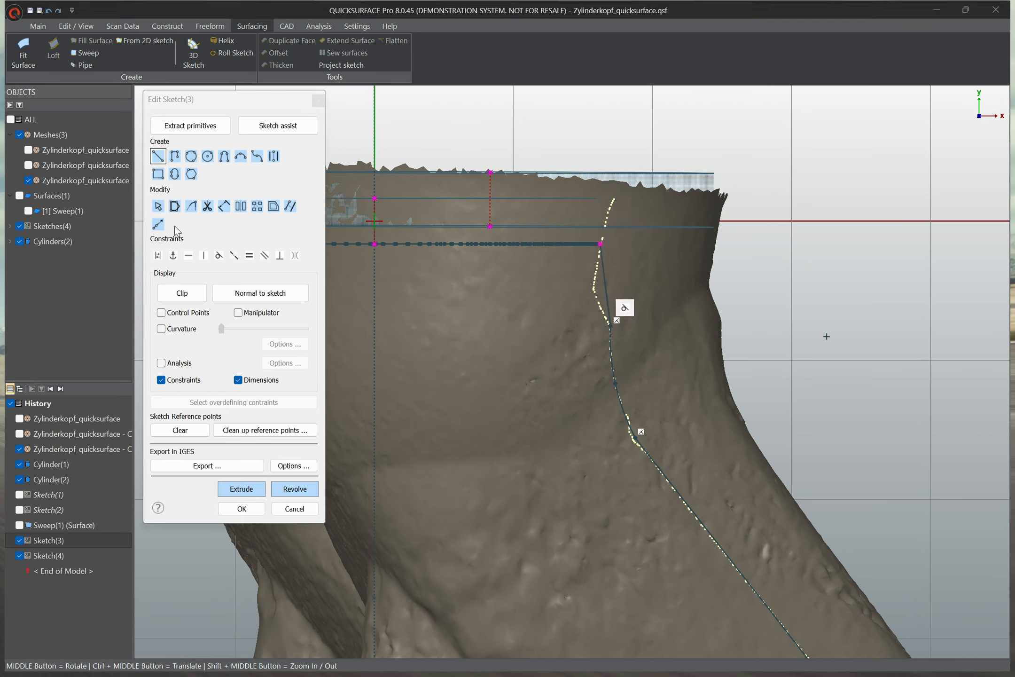
{"action": "left_click", "coordinate": [160, 207]}
{"action": "left_click_drag", "start_coordinate": [614, 332], "coordinate": [612, 353]}
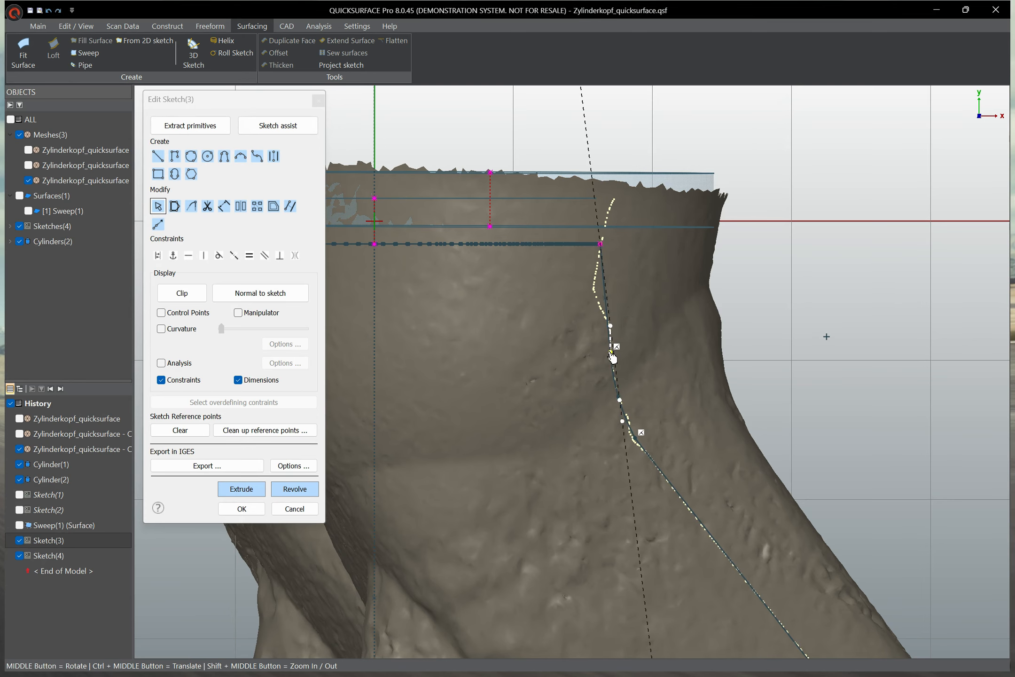
{"action": "middle_click_drag", "start_coordinate": [882, 370], "coordinate": [730, 346]}
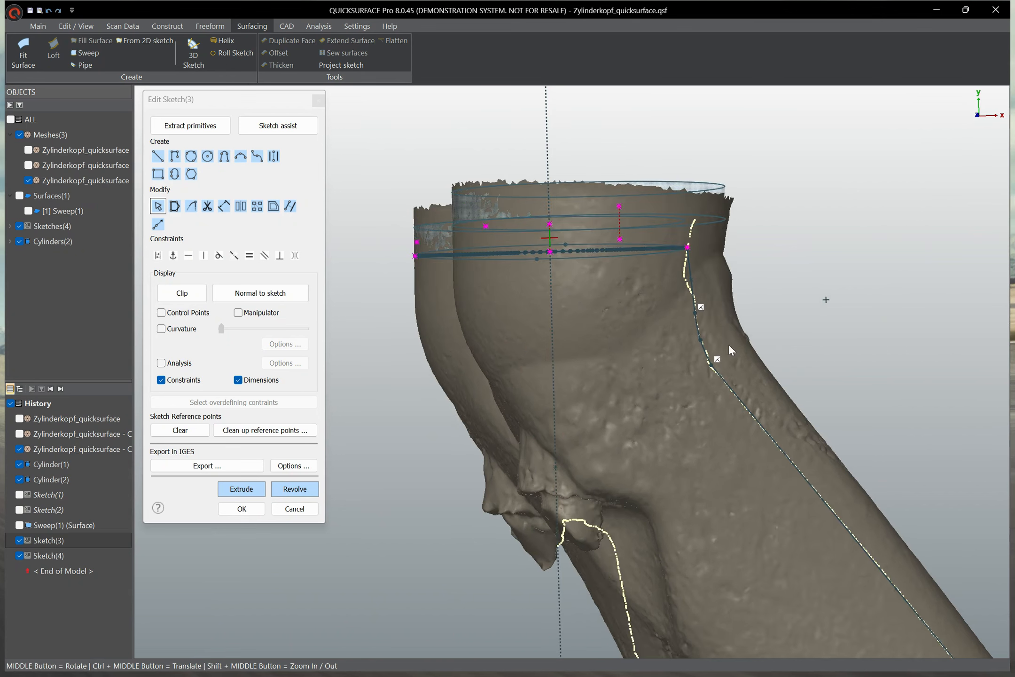
{"action": "left_click", "coordinate": [249, 508]}
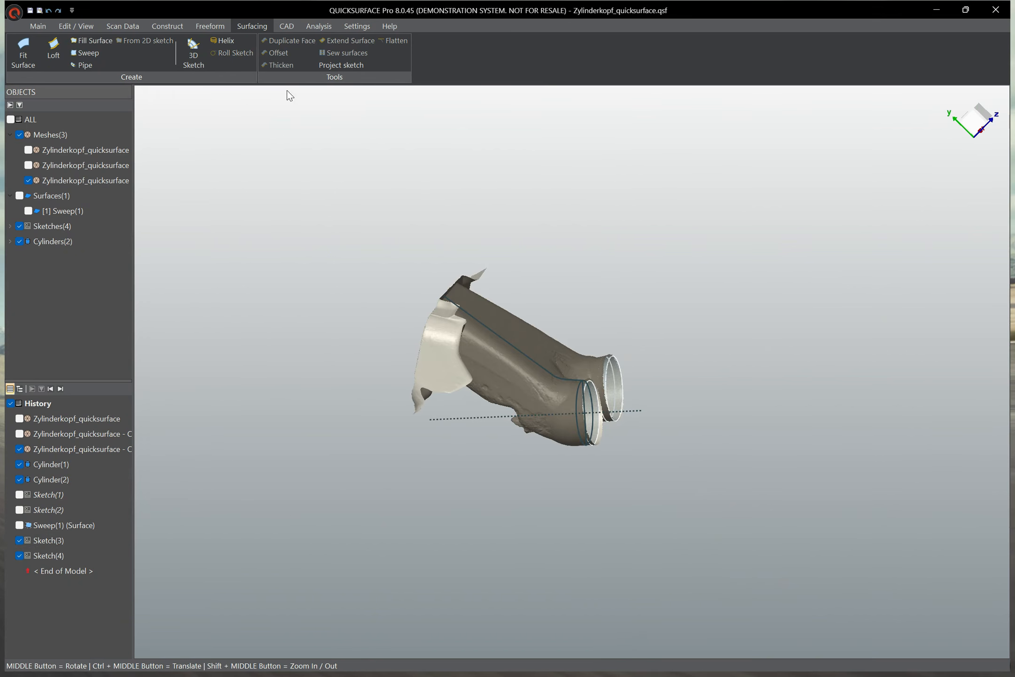
Step: Sweep the second port's circle along its path as a surface with a fixed profile orientation
{"action": "left_click", "coordinate": [87, 52]}
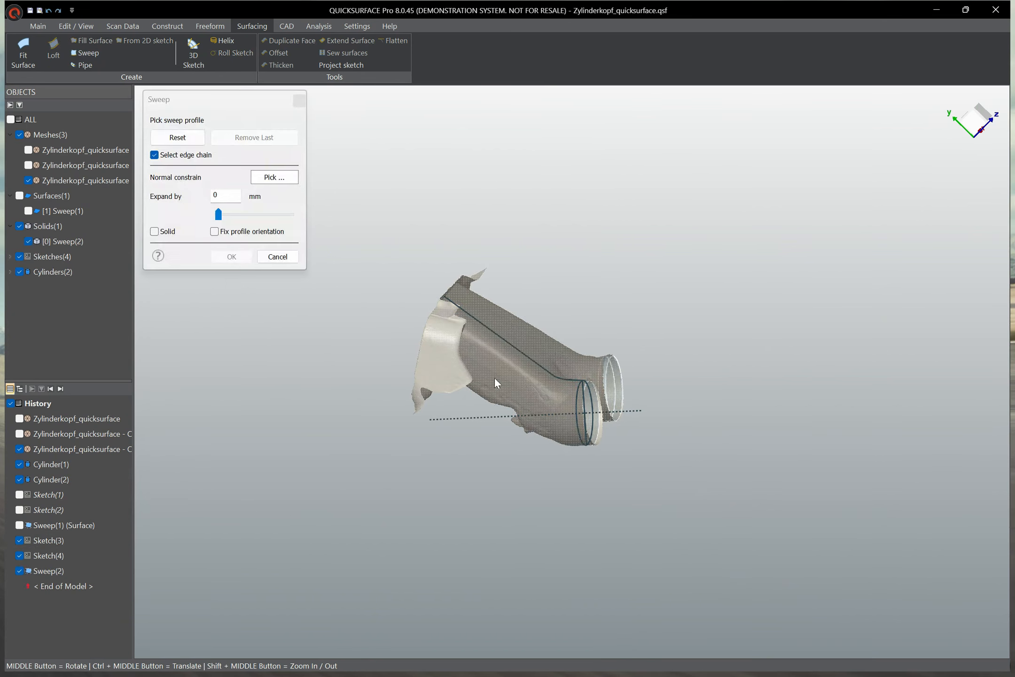
{"action": "left_click", "coordinate": [555, 383]}
{"action": "left_click", "coordinate": [214, 231]}
{"action": "middle_click_drag", "start_coordinate": [664, 387], "coordinate": [335, 383]}
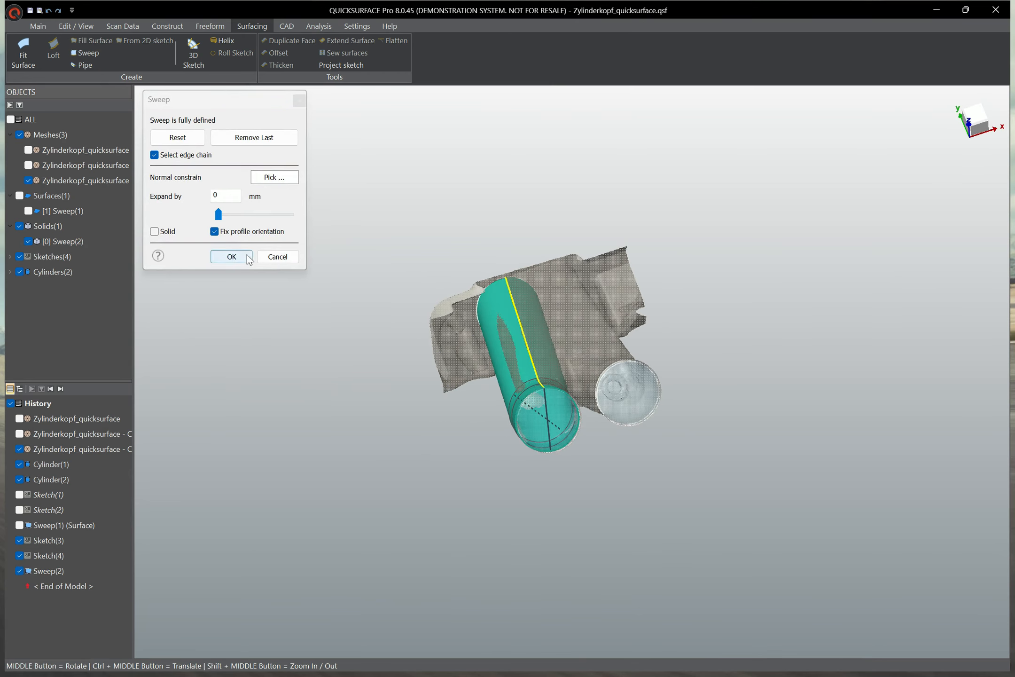
{"action": "left_click", "coordinate": [231, 257]}
Step: Show Sweep(1) again and toggle the duct mesh to compare both swept surfaces with the scan
{"action": "left_click", "coordinate": [28, 180]}
{"action": "left_click", "coordinate": [28, 181]}
{"action": "left_click", "coordinate": [29, 210]}
{"action": "left_click", "coordinate": [29, 180]}
{"action": "middle_click_drag", "start_coordinate": [240, 273], "coordinate": [449, 367]}
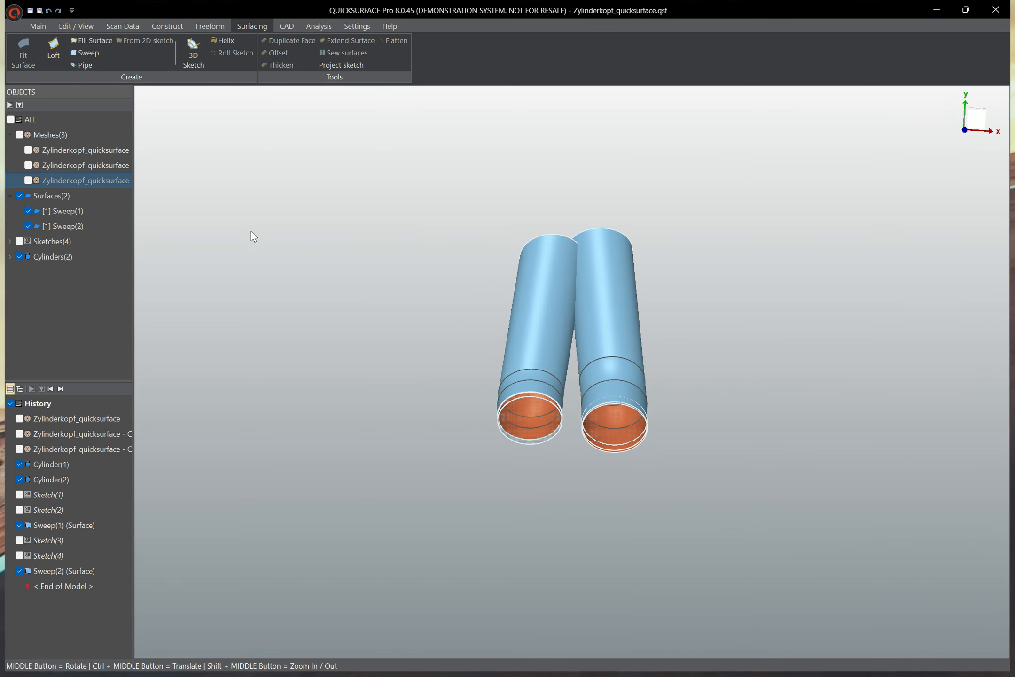
{"action": "left_click", "coordinate": [28, 184]}
{"action": "left_click", "coordinate": [28, 183]}
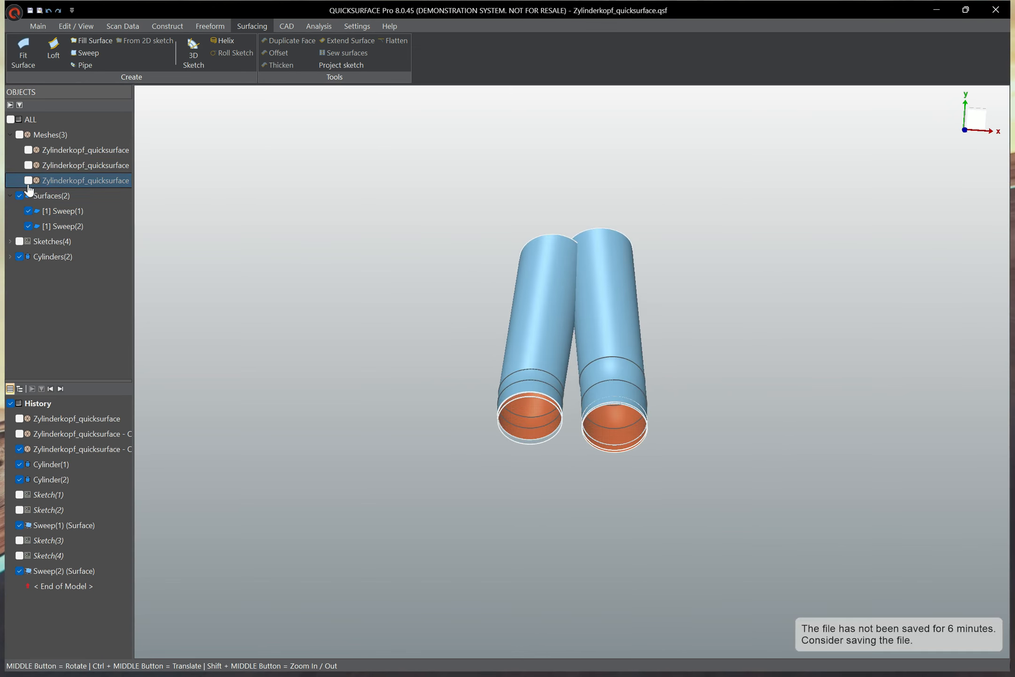
{"action": "left_click", "coordinate": [29, 180]}
{"action": "middle_click_drag", "start_coordinate": [602, 376], "coordinate": [604, 324]}
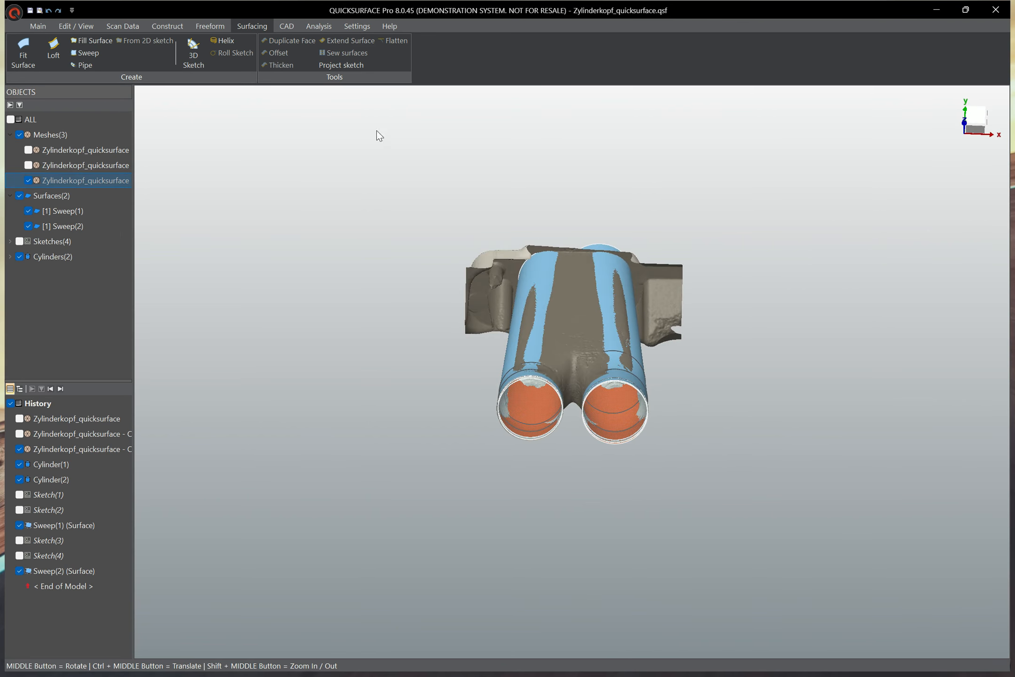
Step: Move the Sweep(1) body slightly in the negative X direction to align it with the scanned duct
{"action": "left_click", "coordinate": [287, 27]}
{"action": "left_click", "coordinate": [602, 271]}
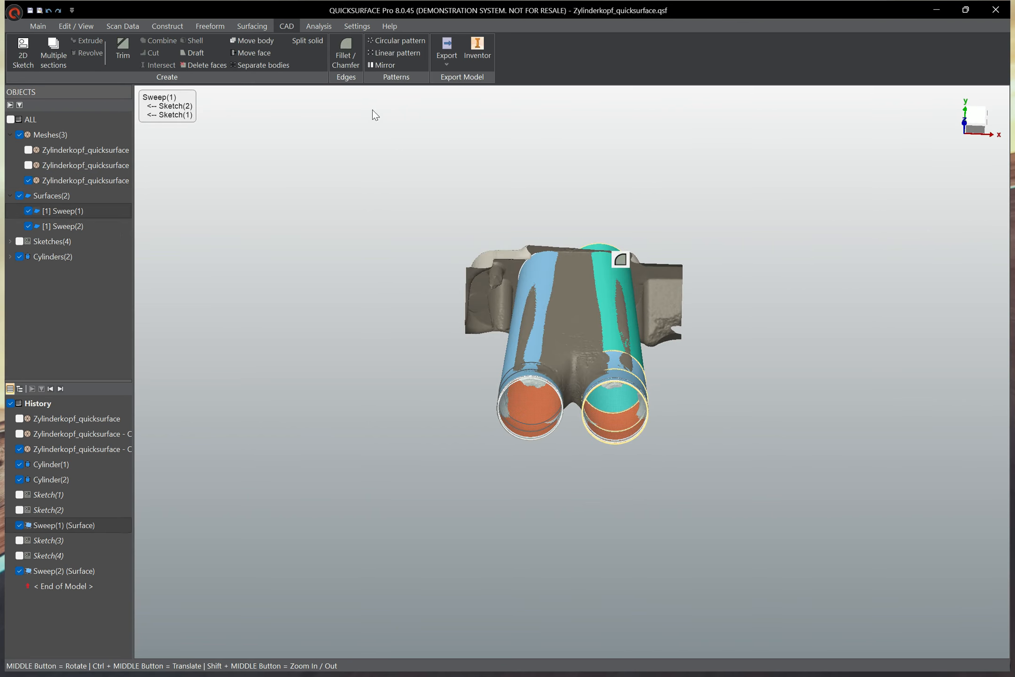
{"action": "left_click", "coordinate": [259, 40]}
{"action": "left_click_drag", "start_coordinate": [672, 354], "coordinate": [670, 354]}
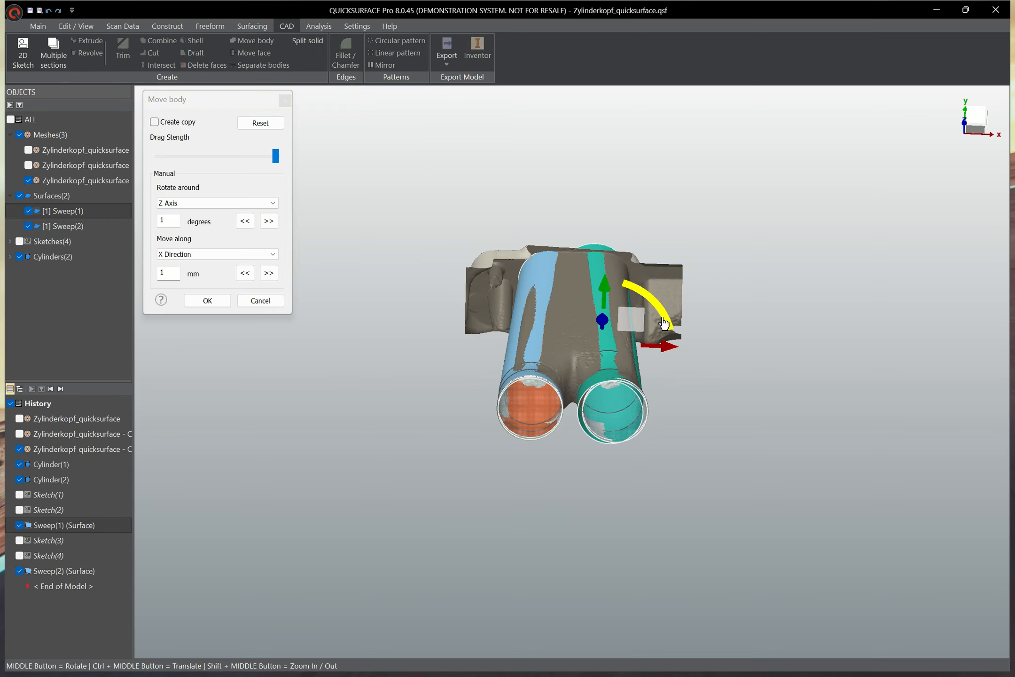
{"action": "middle_click_drag", "start_coordinate": [655, 493], "coordinate": [644, 305]}
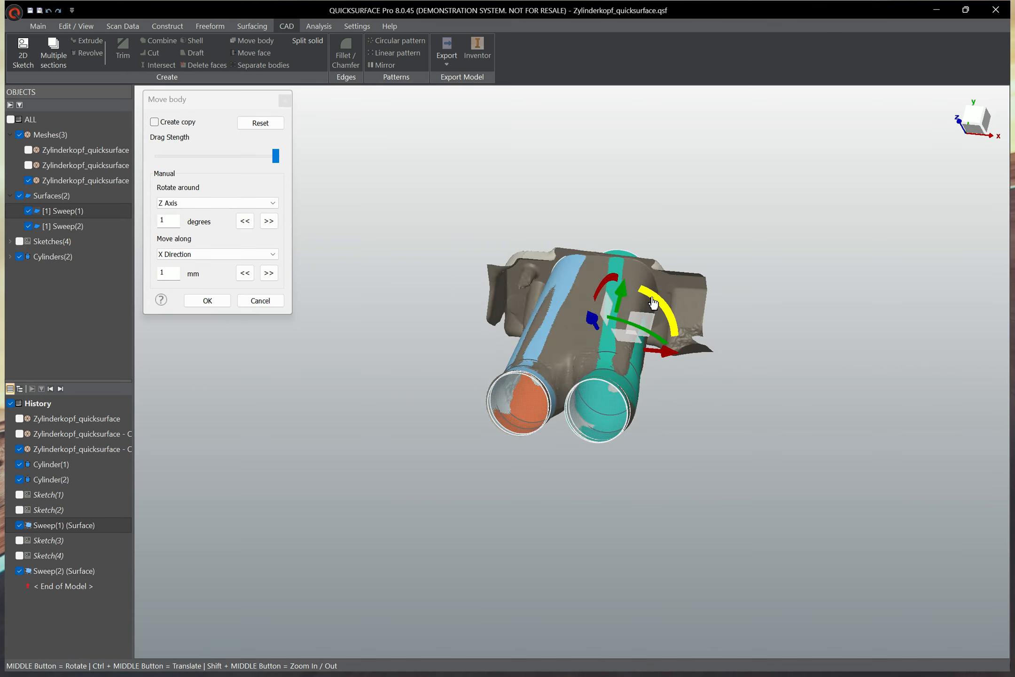
{"action": "middle_click_drag", "start_coordinate": [651, 303], "coordinate": [716, 323]}
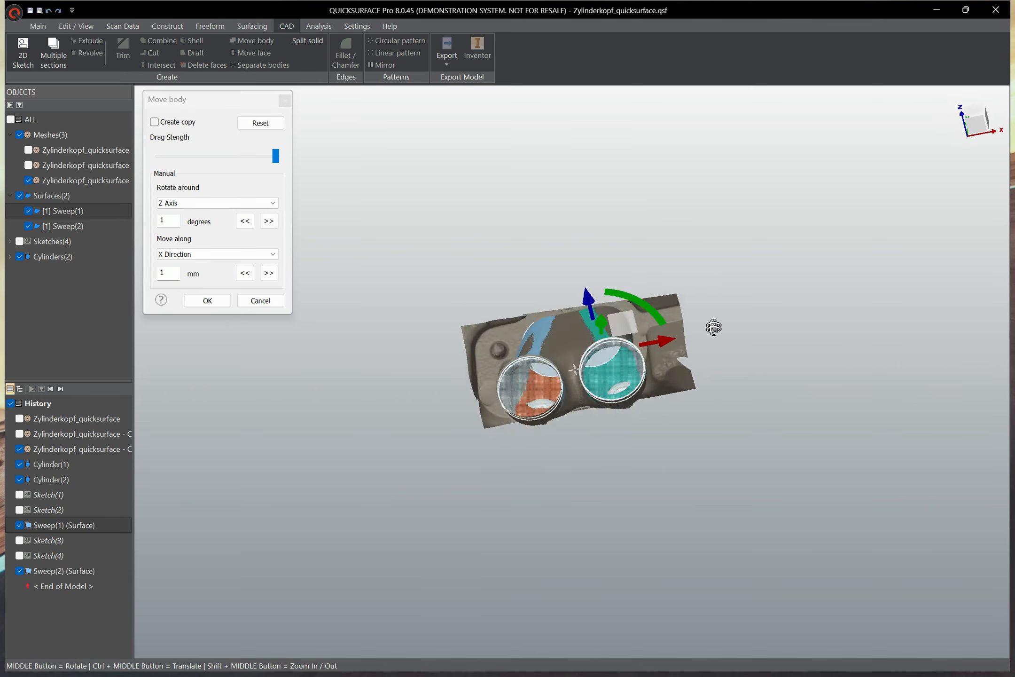
{"action": "scroll", "coordinate": [562, 348], "scroll_direction": "up", "scroll_amount": 5}
{"action": "mouse_move", "coordinate": [562, 348]}
{"action": "middle_mouse_down"}
{"action": "mouse_move", "coordinate": [616, 355]}
{"action": "mouse_move", "coordinate": [600, 290]}
{"action": "mouse_move", "coordinate": [558, 350]}
{"action": "middle_mouse_up"}
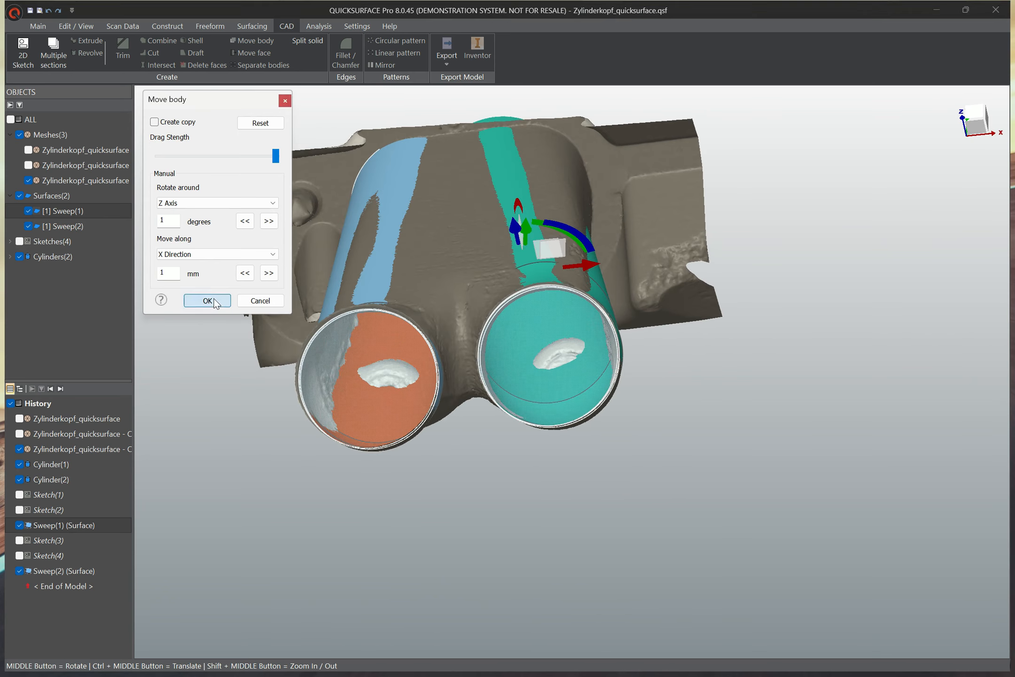
{"action": "left_click", "coordinate": [208, 300]}
Step: Move the Sweep(2) body slightly in the positive X direction to align it with the scanned duct
{"action": "left_click", "coordinate": [387, 196]}
{"action": "left_click", "coordinate": [266, 43]}
{"action": "middle_click_drag", "start_coordinate": [438, 218], "coordinate": [510, 258]}
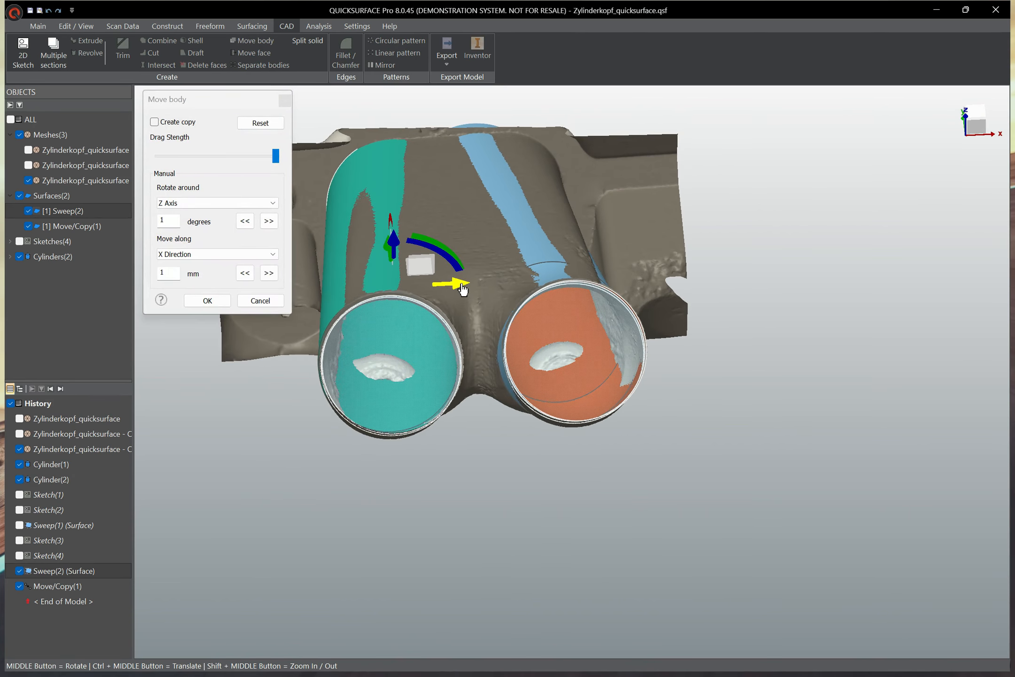
{"action": "left_click_drag", "start_coordinate": [462, 290], "coordinate": [469, 288]}
{"action": "middle_click_drag", "start_coordinate": [464, 250], "coordinate": [480, 272]}
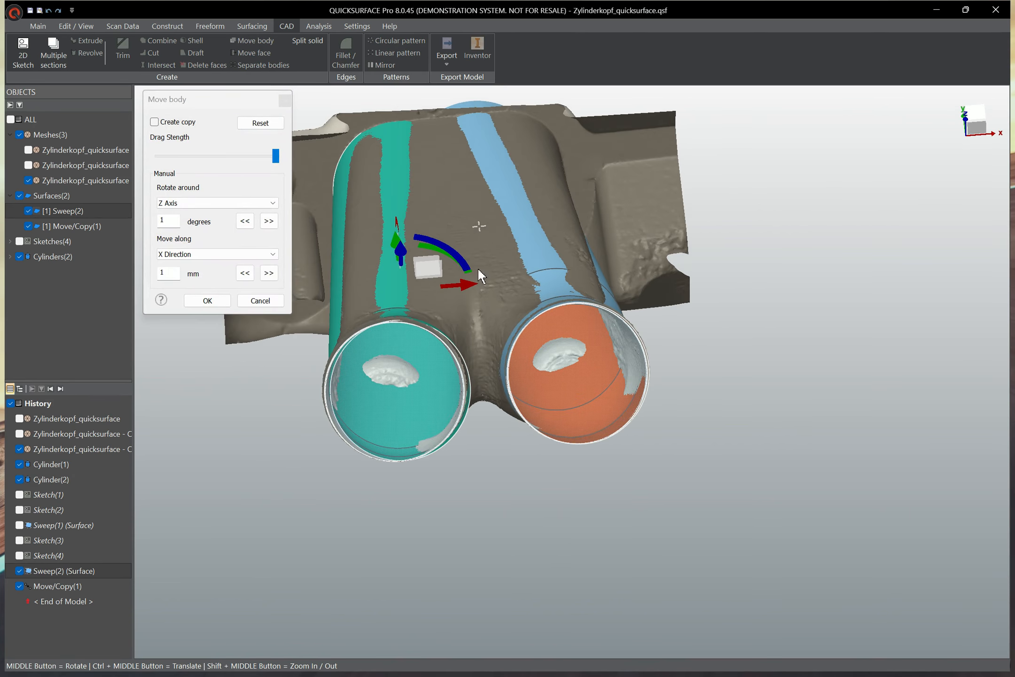
{"action": "left_click_drag", "start_coordinate": [449, 254], "coordinate": [460, 289]}
Step: Hide Cylinder(1) and Cylinder(2), then fine-tune the Sweep(2) body's position along X and accept the move
{"action": "middle_click_drag", "start_coordinate": [464, 531], "coordinate": [472, 332]}
{"action": "left_click", "coordinate": [20, 464]}
{"action": "left_click", "coordinate": [20, 479]}
{"action": "middle_click_drag", "start_coordinate": [451, 385], "coordinate": [493, 484]}
{"action": "middle_click_drag", "start_coordinate": [315, 281], "coordinate": [458, 380]}
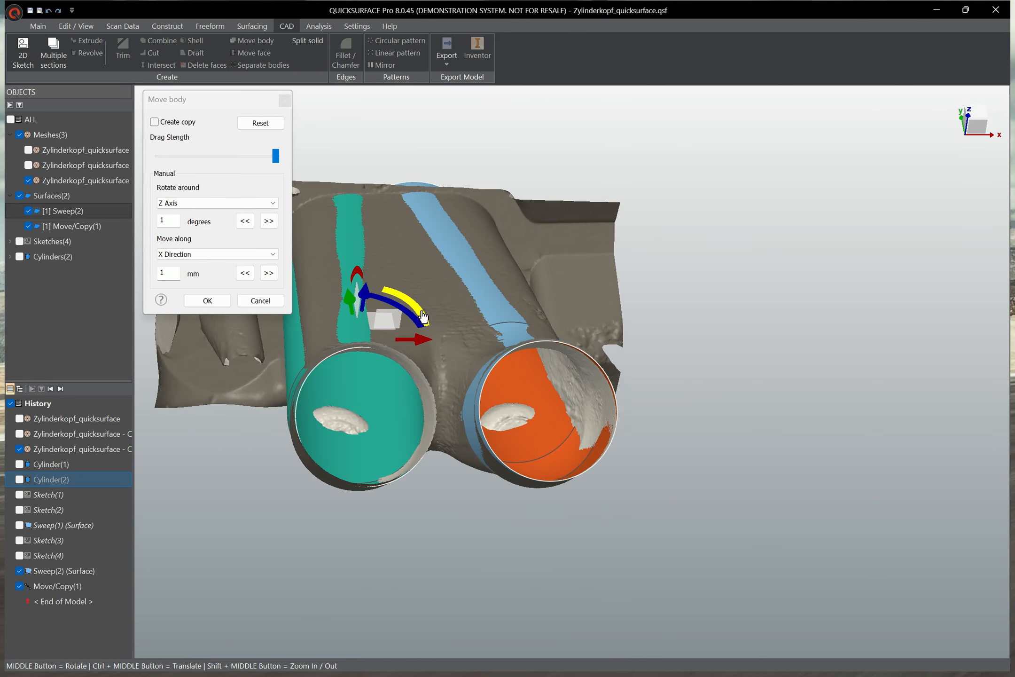
{"action": "left_click_drag", "start_coordinate": [413, 321], "coordinate": [423, 346]}
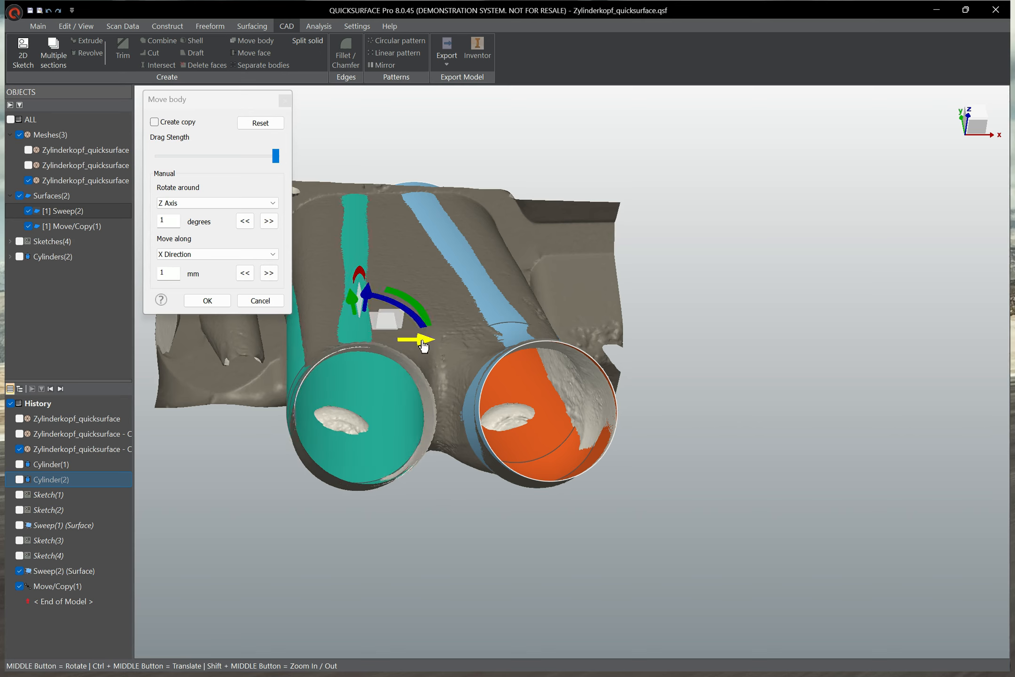
{"action": "left_click", "coordinate": [207, 300]}
Step: Toggle the duct mesh to check both moved sweep surfaces against the scan
{"action": "middle_click_drag", "start_coordinate": [225, 308], "coordinate": [470, 305]}
{"action": "left_click", "coordinate": [29, 181]}
{"action": "left_click", "coordinate": [29, 180]}
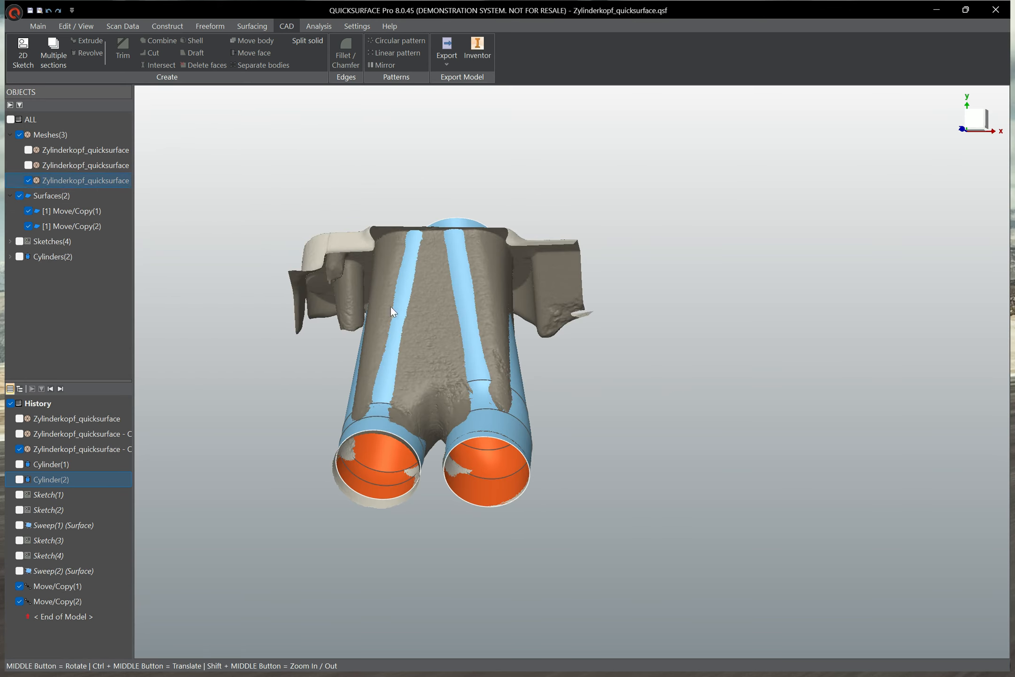
Step: Trim the two moved duct surfaces against each other so they join into one surface
{"action": "left_click", "coordinate": [380, 415]}
{"action": "left_click", "coordinate": [503, 422], "text": "ctrl"}
{"action": "left_click", "coordinate": [523, 412]}
{"action": "middle_click_drag", "start_coordinate": [778, 261], "coordinate": [460, 379]}
{"action": "left_click", "coordinate": [178, 501]}
{"action": "middle_click_drag", "start_coordinate": [389, 441], "coordinate": [487, 489]}
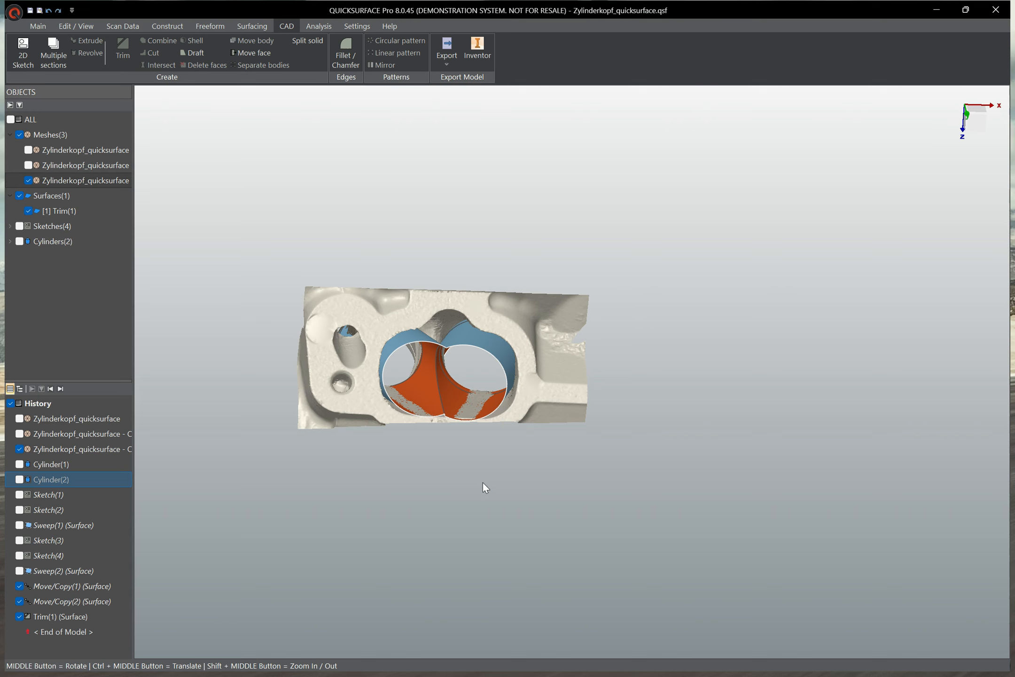
Step: Fit a plane with no constraint to the flat flange areas around the scanned port opening
{"action": "left_click", "coordinate": [47, 26]}
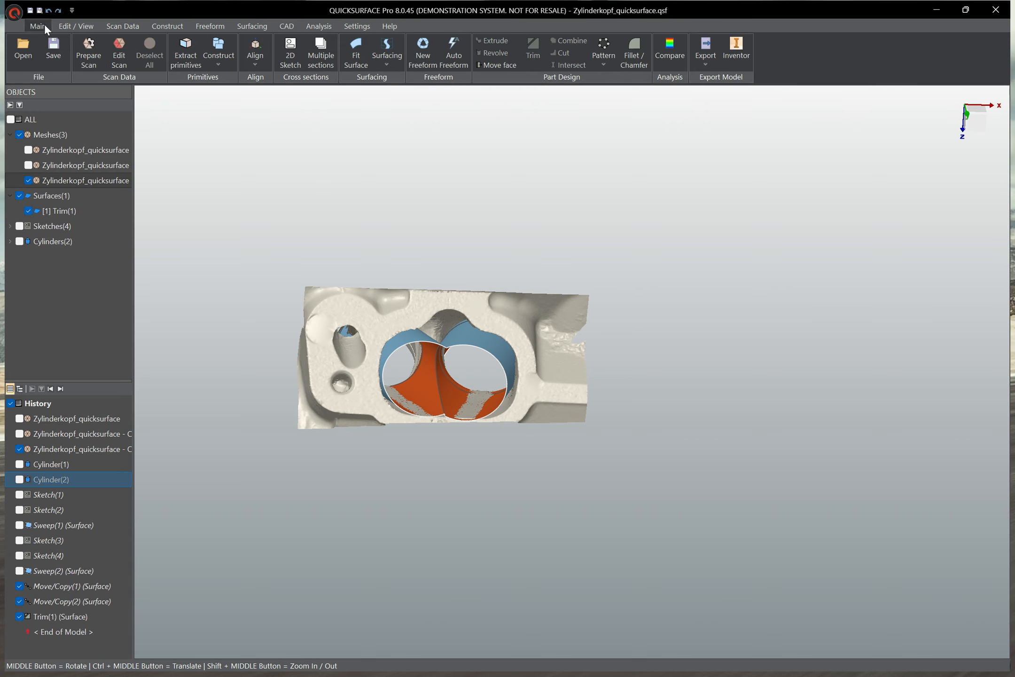
{"action": "left_click", "coordinate": [186, 51]}
{"action": "left_click", "coordinate": [500, 329]}
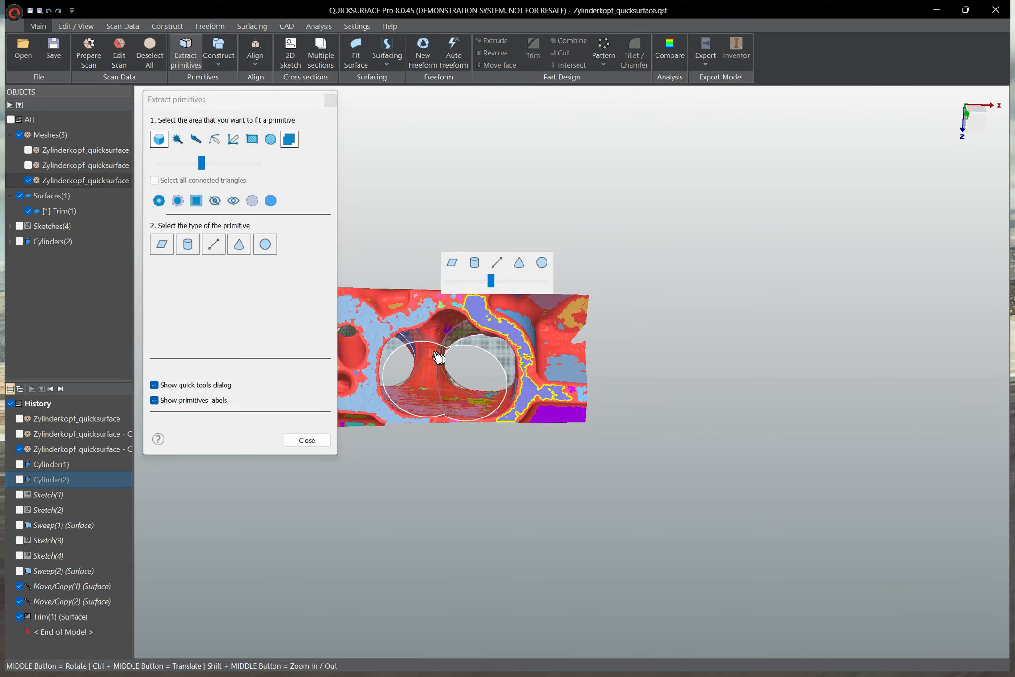
{"action": "left_click", "coordinate": [383, 329]}
{"action": "left_click", "coordinate": [340, 269]}
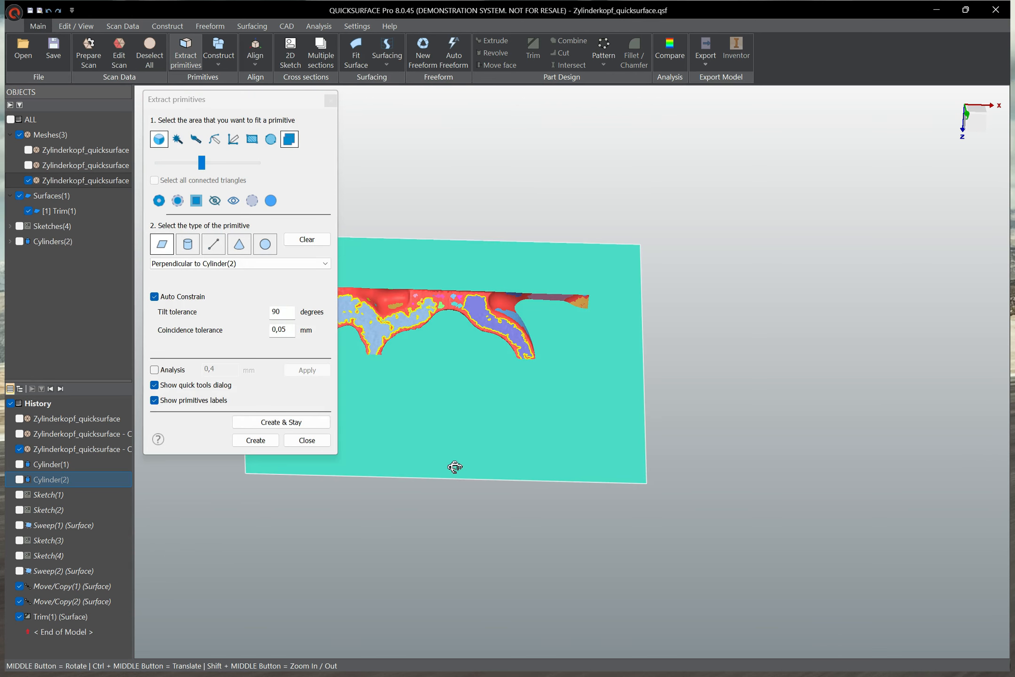
{"action": "middle_click_drag", "start_coordinate": [455, 467], "coordinate": [554, 446]}
{"action": "left_click", "coordinate": [242, 265]}
{"action": "left_click", "coordinate": [221, 273]}
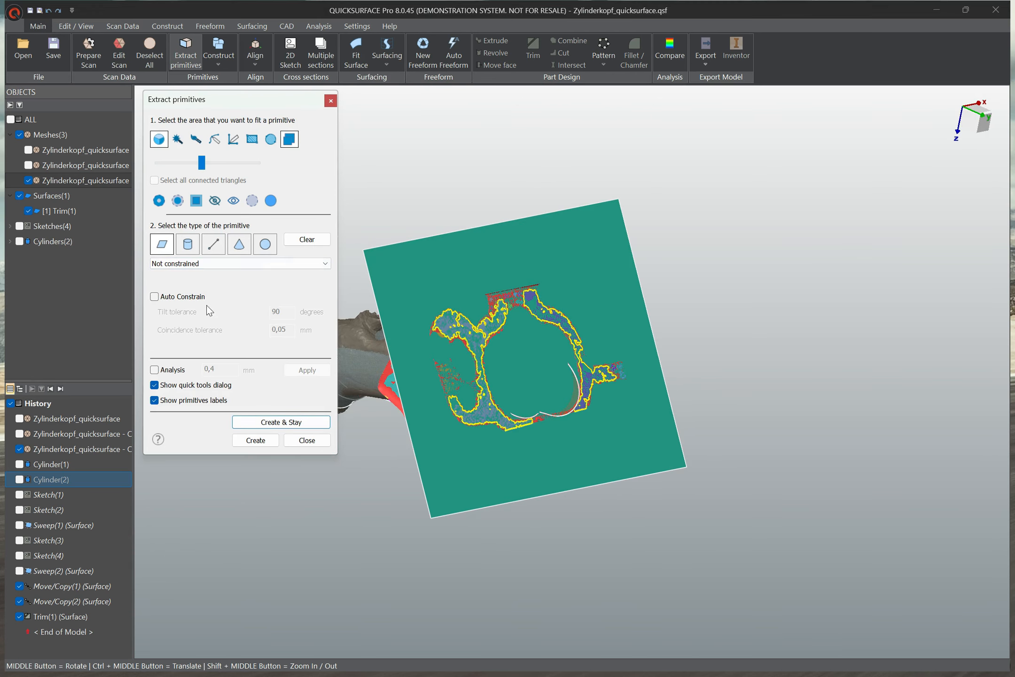
{"action": "left_click", "coordinate": [243, 440]}
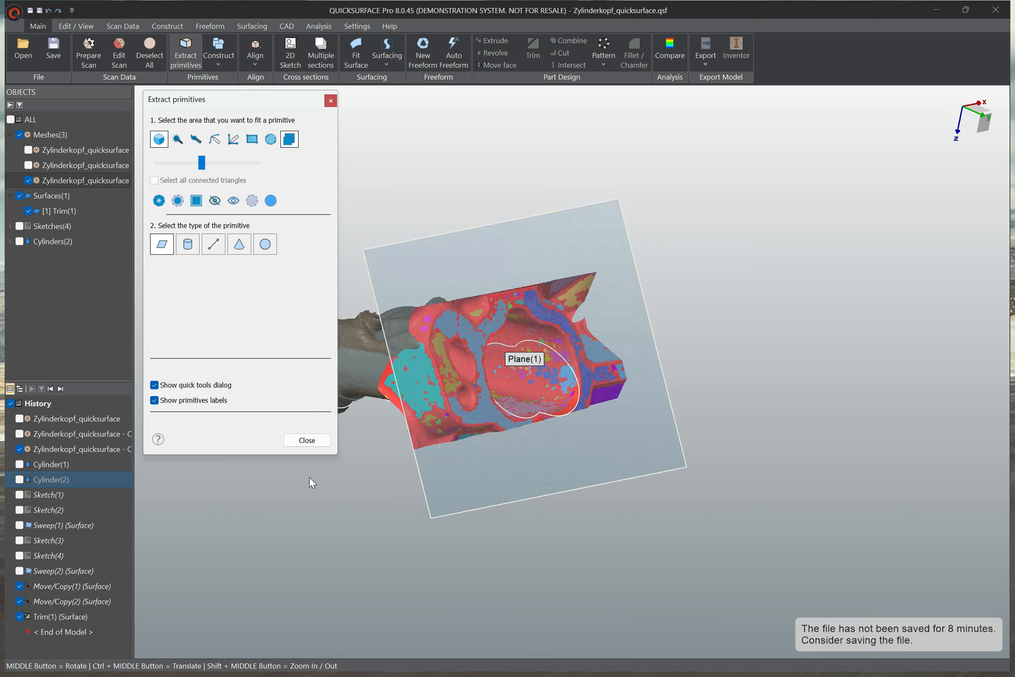
Step: Create a section sketch about -0.95 mm from Plane(1) and fit a spline to the port contour within 0.05 mm
{"action": "left_click", "coordinate": [544, 474]}
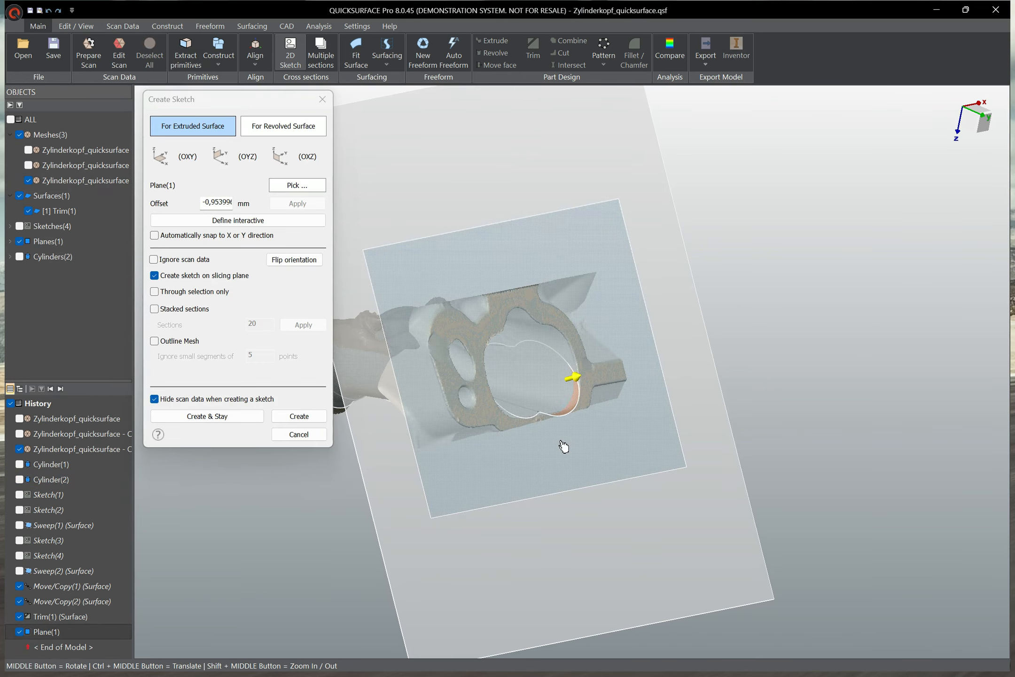
{"action": "left_click", "coordinate": [285, 420]}
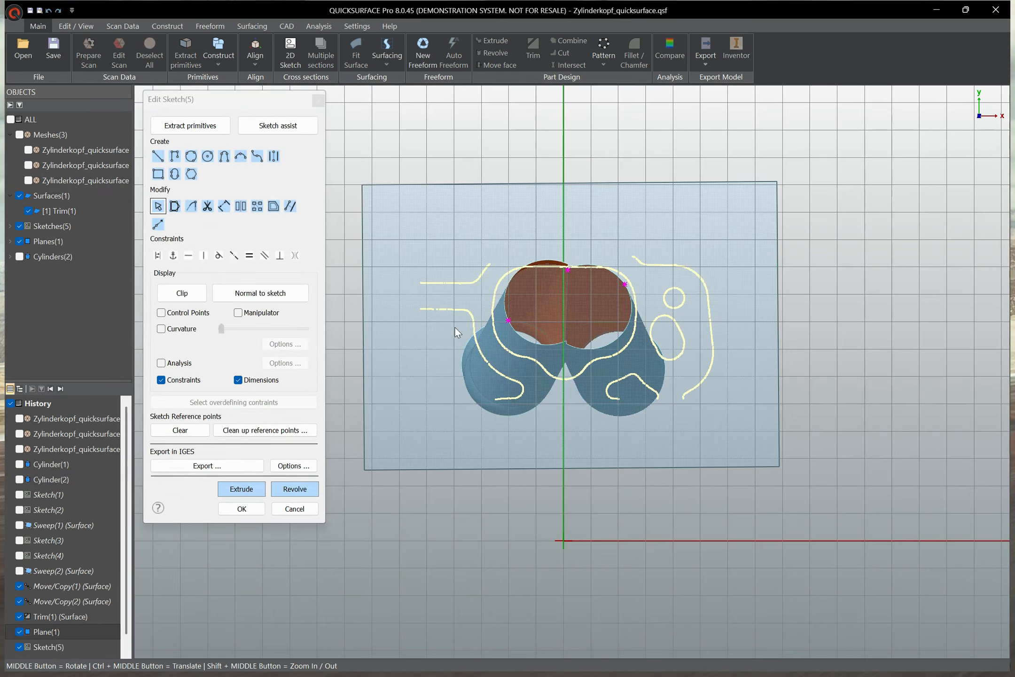
{"action": "left_click", "coordinate": [249, 128]}
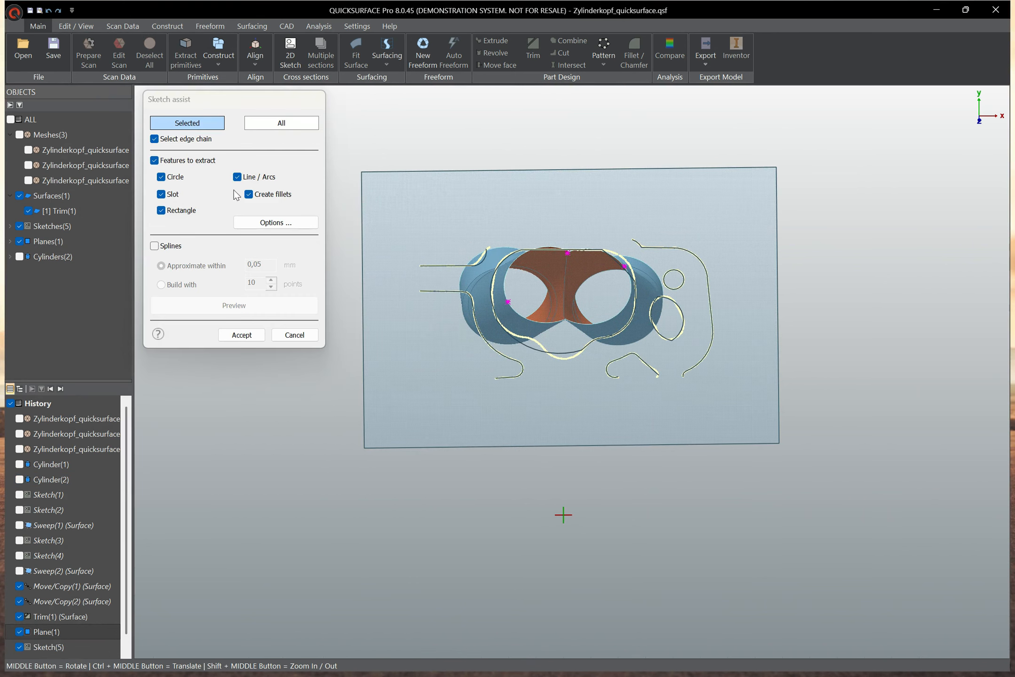
{"action": "left_click", "coordinate": [154, 245]}
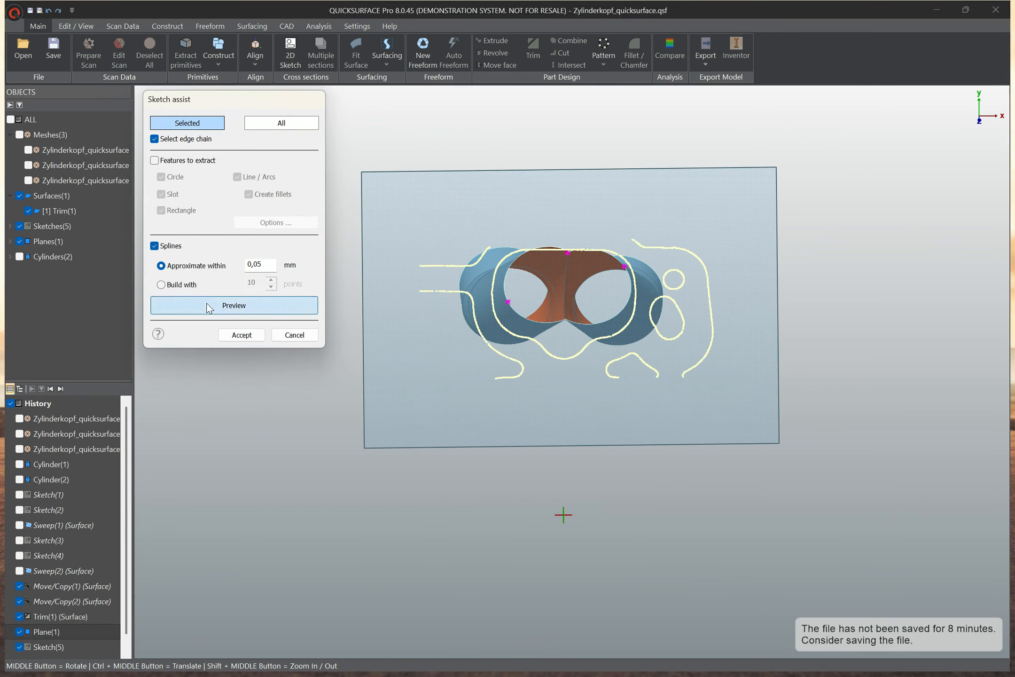
{"action": "left_click", "coordinate": [242, 335]}
{"action": "middle_click_drag", "start_coordinate": [371, 371], "coordinate": [511, 405]}
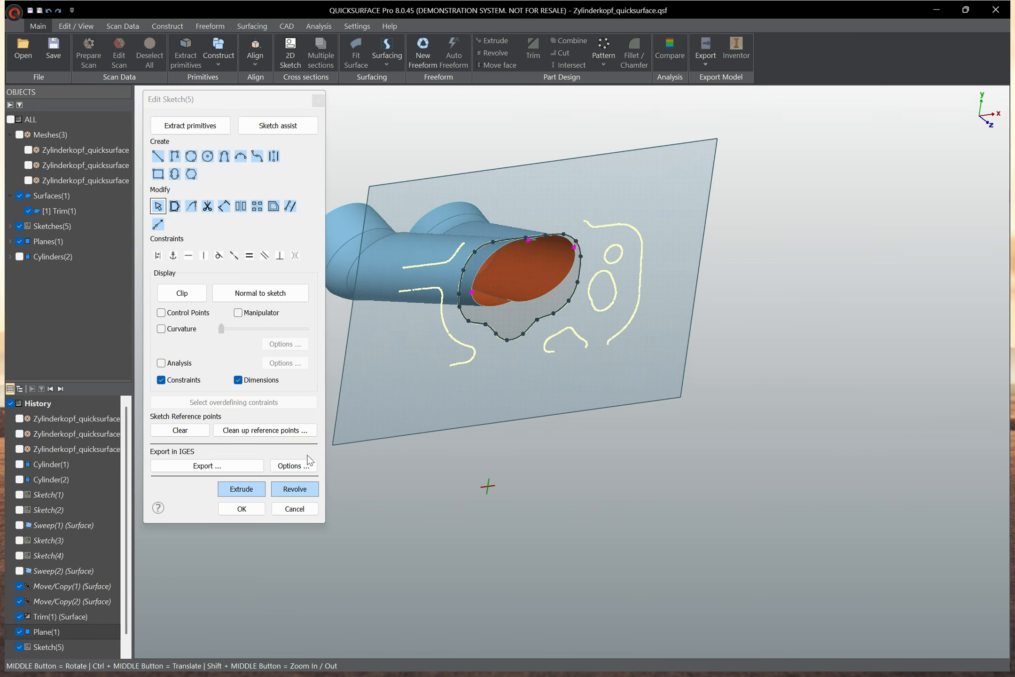
{"action": "left_click", "coordinate": [263, 509]}
Step: Duplicate Plane(1) and select the copy in the history
{"action": "mouse_move", "coordinate": [551, 517]}
{"action": "middle_mouse_down"}
{"action": "mouse_move", "coordinate": [845, 387]}
{"action": "mouse_move", "coordinate": [648, 408]}
{"action": "middle_mouse_up"}
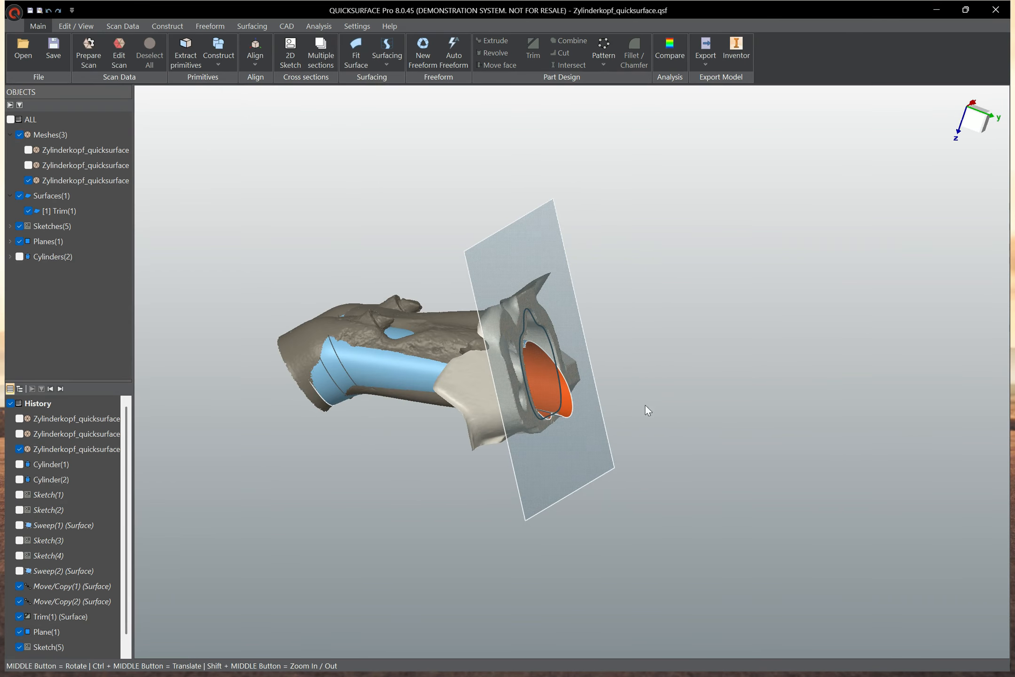
{"action": "right_click", "coordinate": [580, 442]}
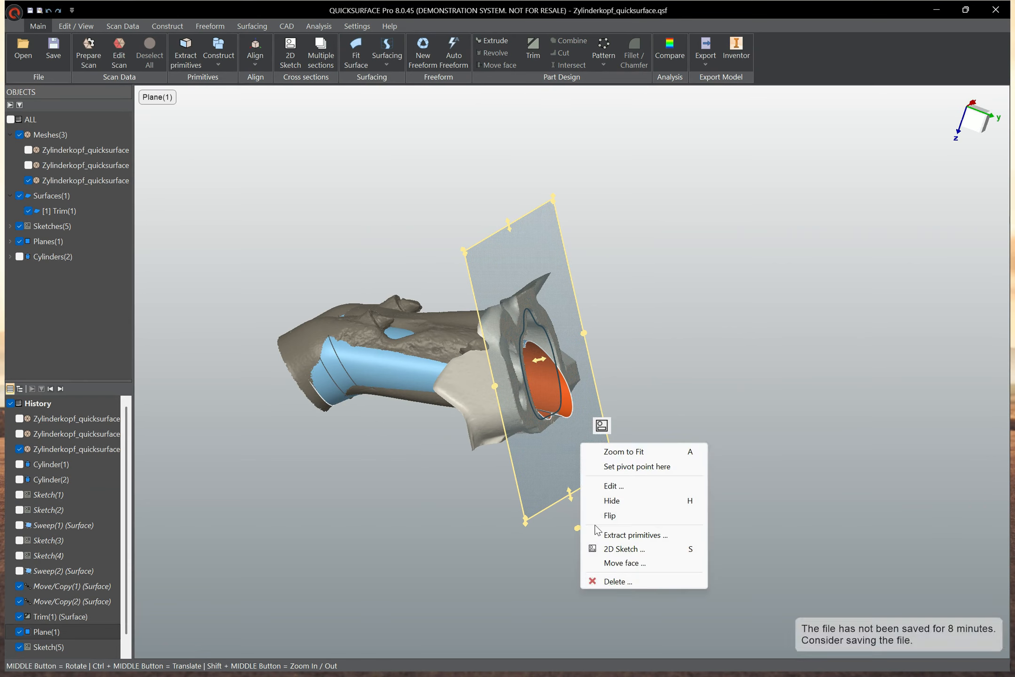
{"action": "left_click", "coordinate": [334, 536]}
{"action": "left_click", "coordinate": [55, 631]}
{"action": "right_click", "coordinate": [56, 632]}
{"action": "left_click", "coordinate": [97, 575]}
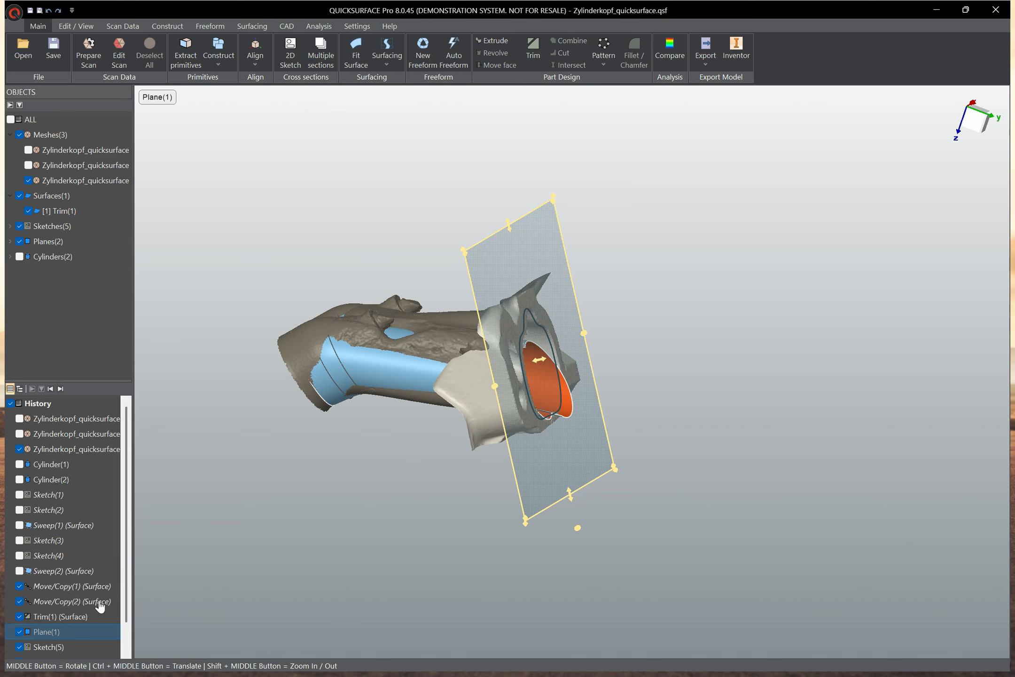
{"action": "scroll", "coordinate": [213, 582], "scroll_direction": "up", "scroll_amount": 3}
{"action": "scroll", "coordinate": [93, 582], "scroll_direction": "down", "scroll_amount": 1}
{"action": "left_click", "coordinate": [67, 635]}
Step: Hide the duct mesh and shift the copied plane along the ducts so that it crosses both branches
{"action": "middle_click_drag", "start_coordinate": [450, 361], "coordinate": [591, 371]}
{"action": "middle_click_drag", "start_coordinate": [692, 267], "coordinate": [621, 473]}
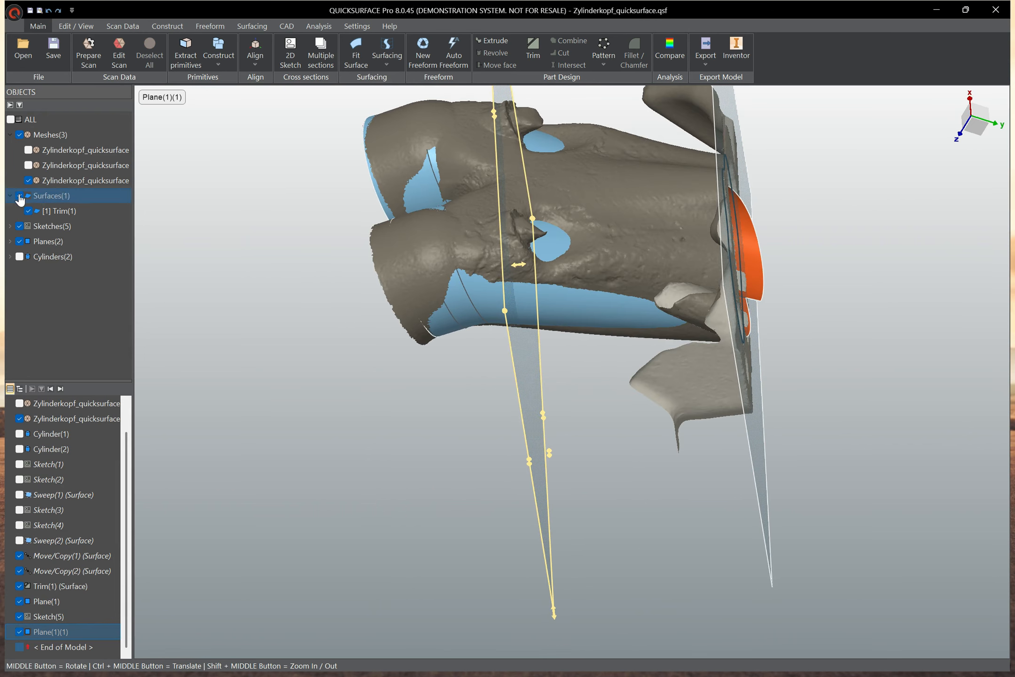
{"action": "left_click", "coordinate": [28, 180]}
{"action": "middle_click_drag", "start_coordinate": [409, 384], "coordinate": [766, 369]}
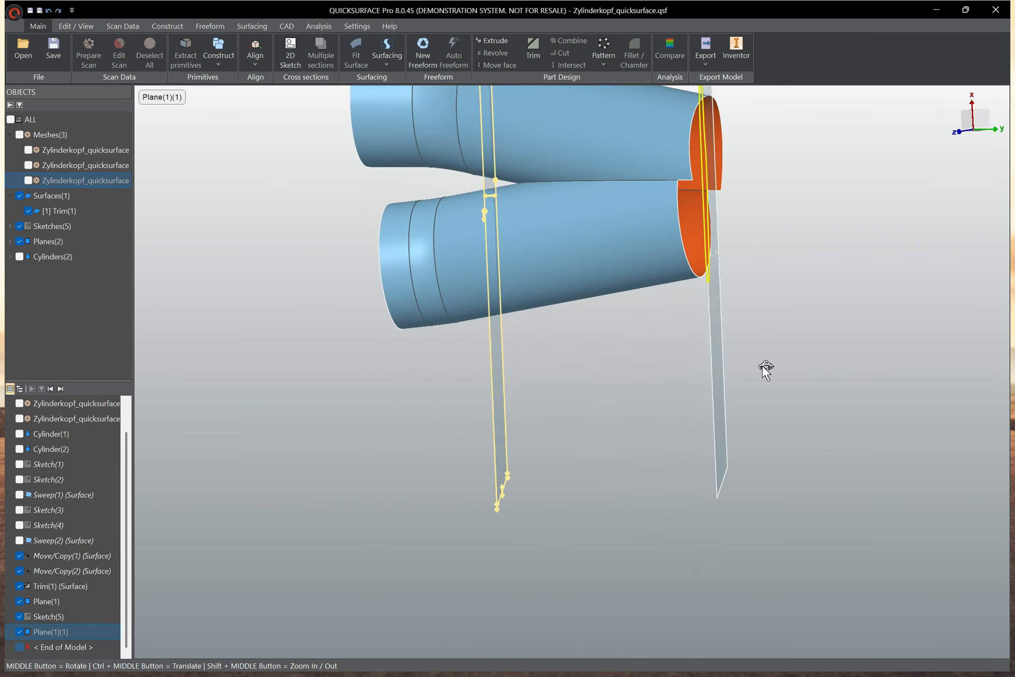
{"action": "left_click_drag", "start_coordinate": [499, 203], "coordinate": [538, 202]}
{"action": "middle_click_drag", "start_coordinate": [538, 202], "coordinate": [477, 190]}
Step: Trim the joined ducts with Plane(1)(1), removing the flange-side section and the plane so only the two branch ends remain
{"action": "left_click", "coordinate": [93, 149]}
{"action": "middle_click_drag", "start_coordinate": [441, 442], "coordinate": [515, 249]}
{"action": "left_click", "coordinate": [514, 244]}
{"action": "left_click", "coordinate": [545, 354], "text": "ctrl"}
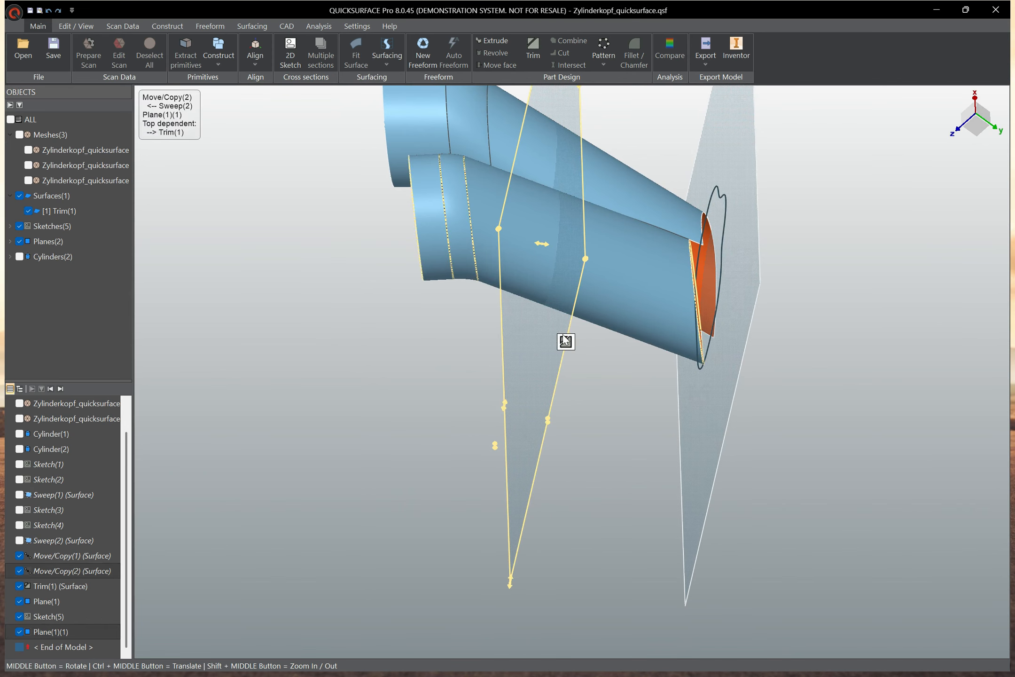
{"action": "key", "text": "t"}
{"action": "left_click", "coordinate": [621, 280]}
{"action": "left_click", "coordinate": [569, 299]}
{"action": "middle_click_drag", "start_coordinate": [569, 299], "coordinate": [541, 253]}
{"action": "left_click", "coordinate": [541, 252]}
{"action": "left_click", "coordinate": [176, 502]}
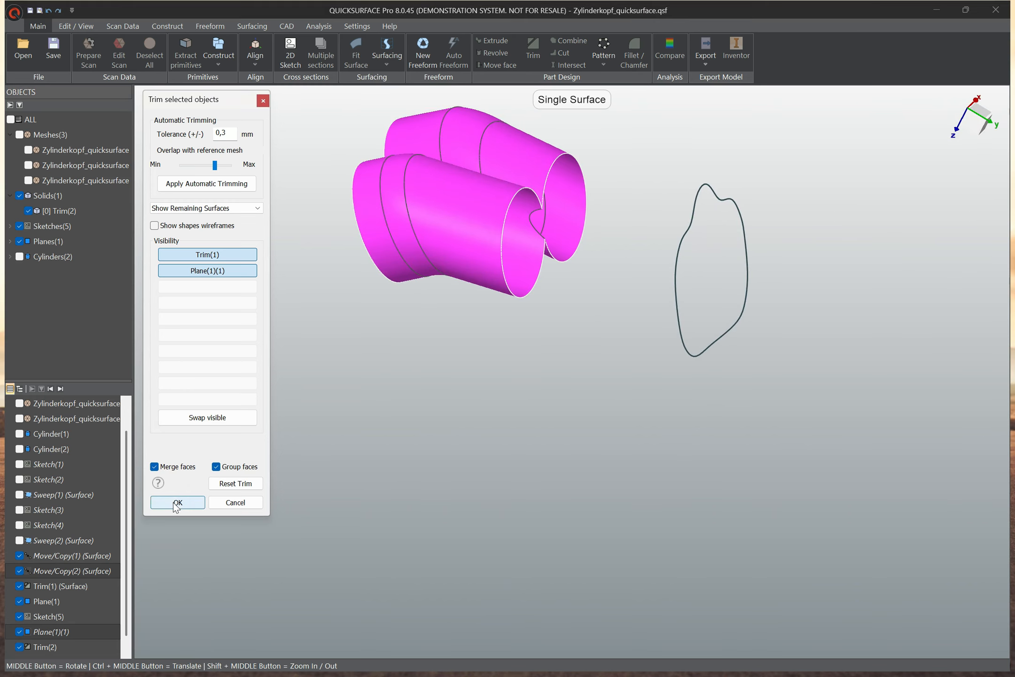
Step: Set up a loft from the closed port contour of Sketch(5) to the open edge of the trimmed ducts
{"action": "middle_click_drag", "start_coordinate": [697, 473], "coordinate": [676, 508]}
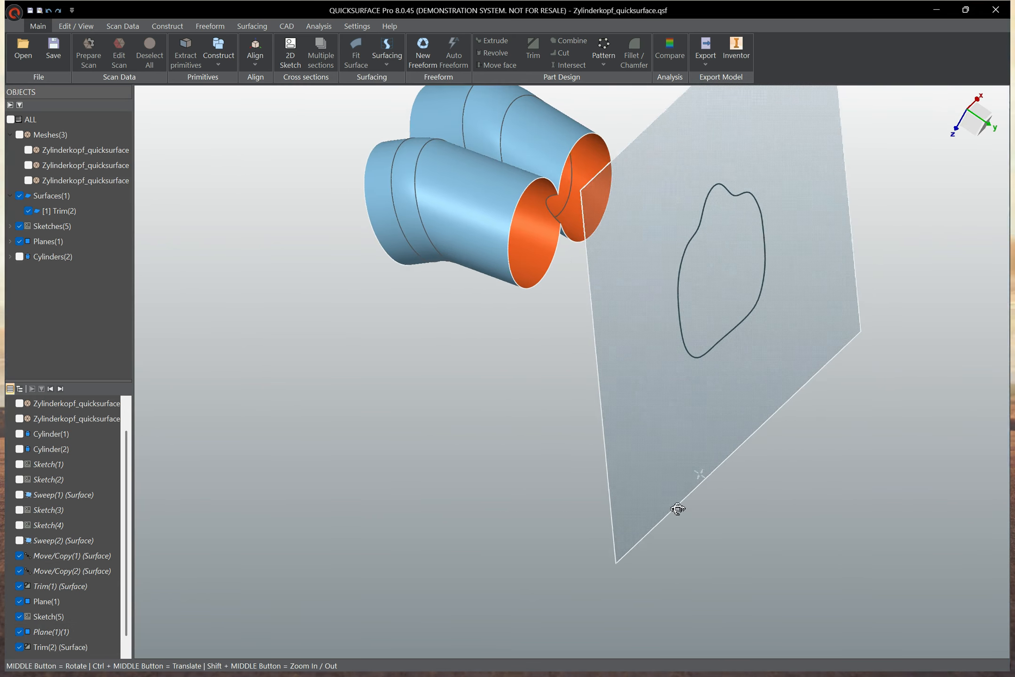
{"action": "left_click", "coordinate": [165, 27]}
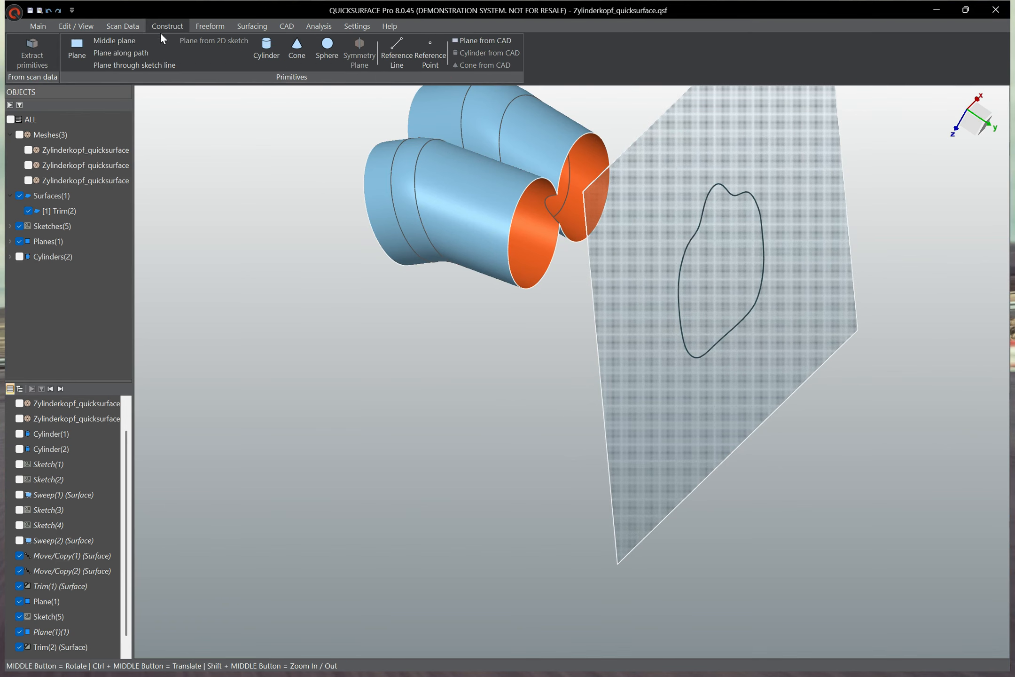
{"action": "left_click", "coordinate": [210, 26]}
{"action": "left_click", "coordinate": [246, 27]}
{"action": "left_click", "coordinate": [58, 52]}
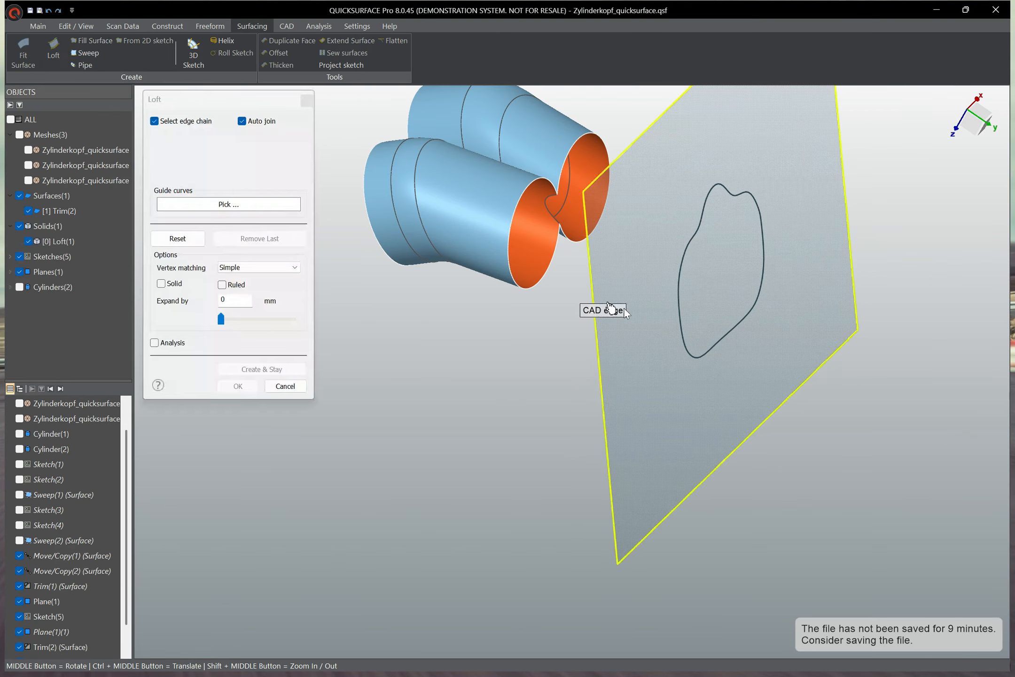
{"action": "left_click", "coordinate": [692, 351]}
{"action": "left_click", "coordinate": [533, 287]}
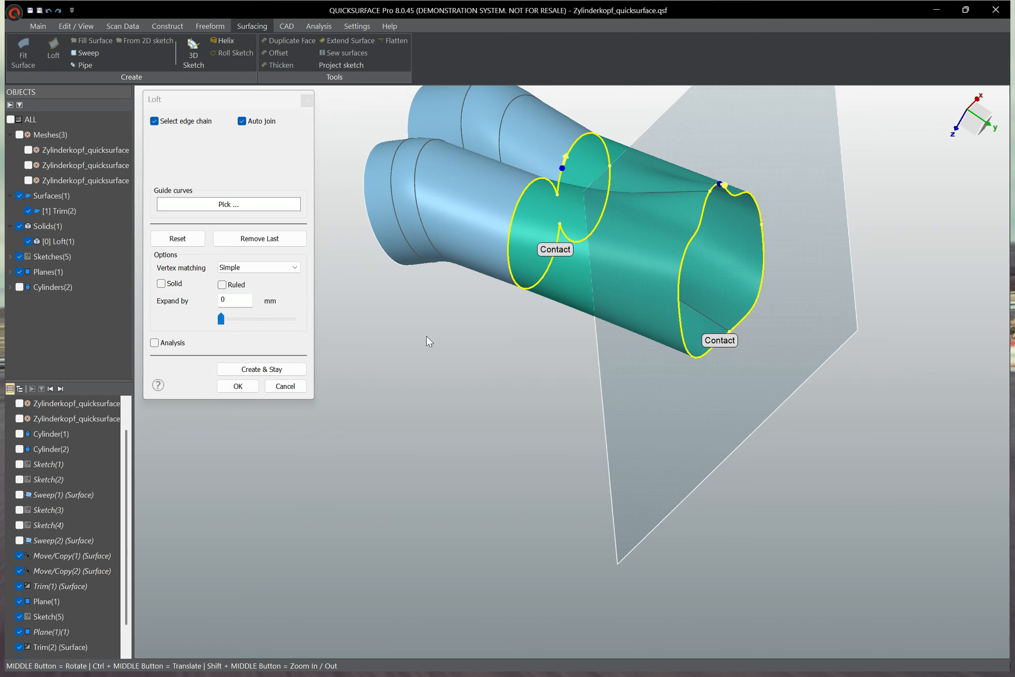
Step: Align the loft's start points at the junction of the branches and the matching contour point, and create the surface
{"action": "middle_click_drag", "start_coordinate": [741, 517], "coordinate": [664, 335]}
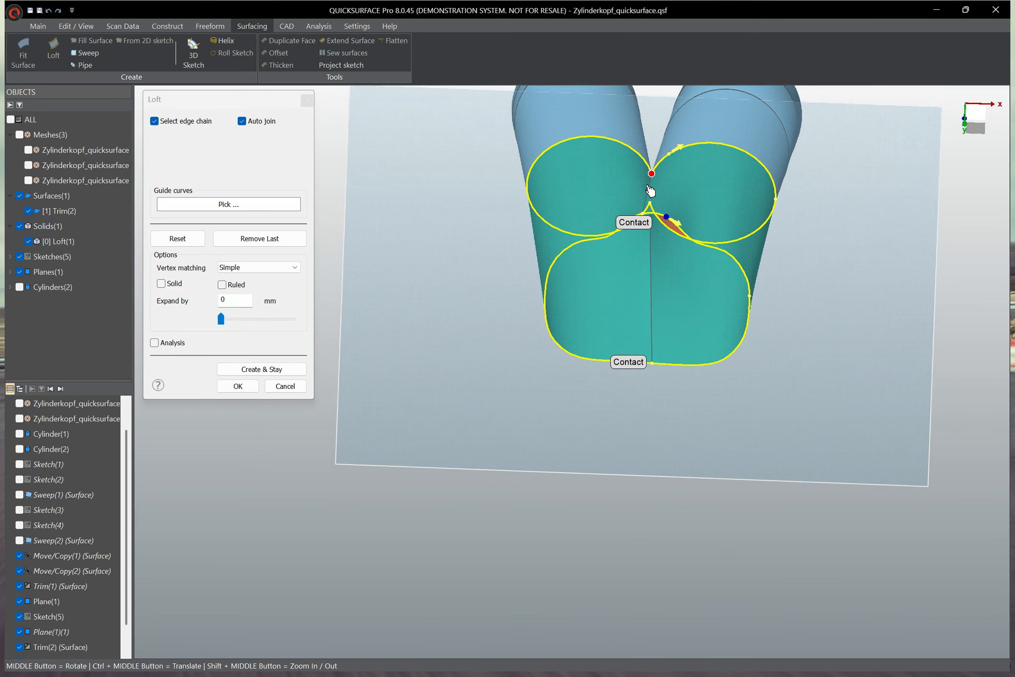
{"action": "left_click_drag", "start_coordinate": [647, 186], "coordinate": [648, 187]}
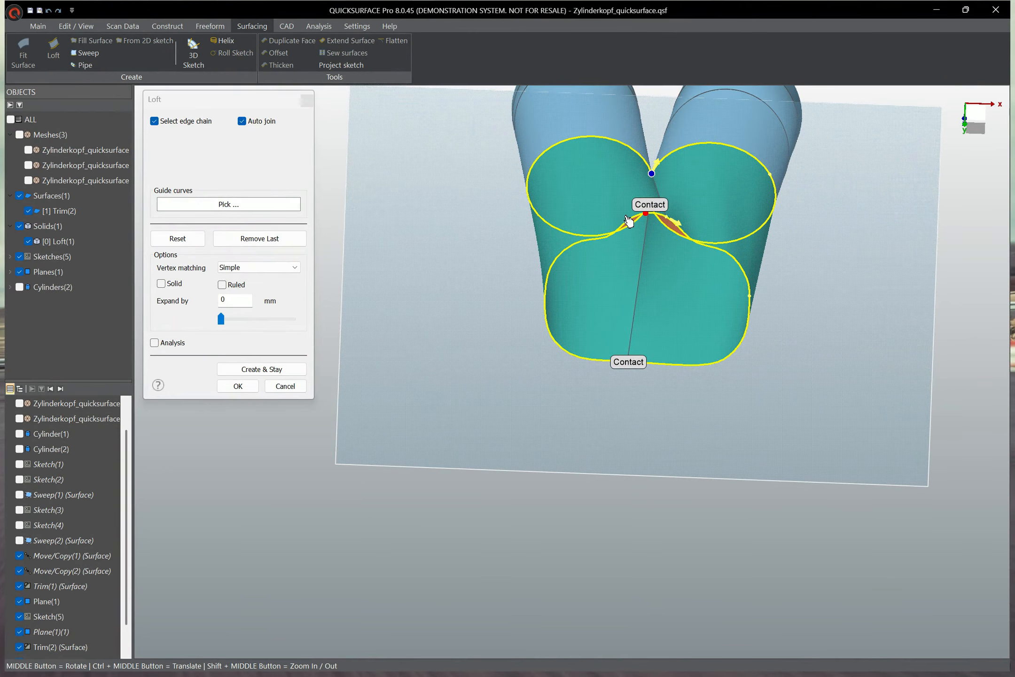
{"action": "left_click_drag", "start_coordinate": [632, 217], "coordinate": [632, 224]}
{"action": "middle_click_drag", "start_coordinate": [661, 499], "coordinate": [683, 400]}
{"action": "left_click", "coordinate": [240, 392]}
Step: Inspect the lofted duct from several sides and toggle the duct mesh to compare it with the scan
{"action": "middle_click_drag", "start_coordinate": [412, 536], "coordinate": [645, 365]}
{"action": "scroll", "coordinate": [646, 364], "scroll_direction": "down", "scroll_amount": 5}
{"action": "middle_click_drag", "start_coordinate": [664, 302], "coordinate": [593, 398]}
{"action": "middle_click_drag", "start_coordinate": [706, 415], "coordinate": [649, 376]}
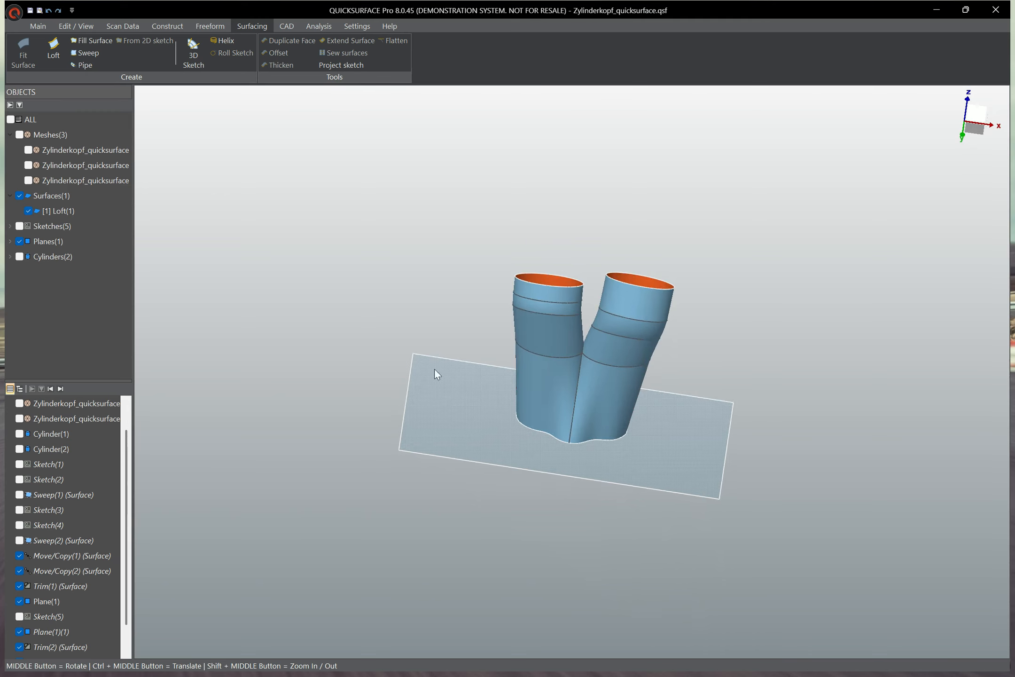
{"action": "left_click", "coordinate": [28, 181]}
{"action": "middle_click_drag", "start_coordinate": [468, 387], "coordinate": [588, 380]}
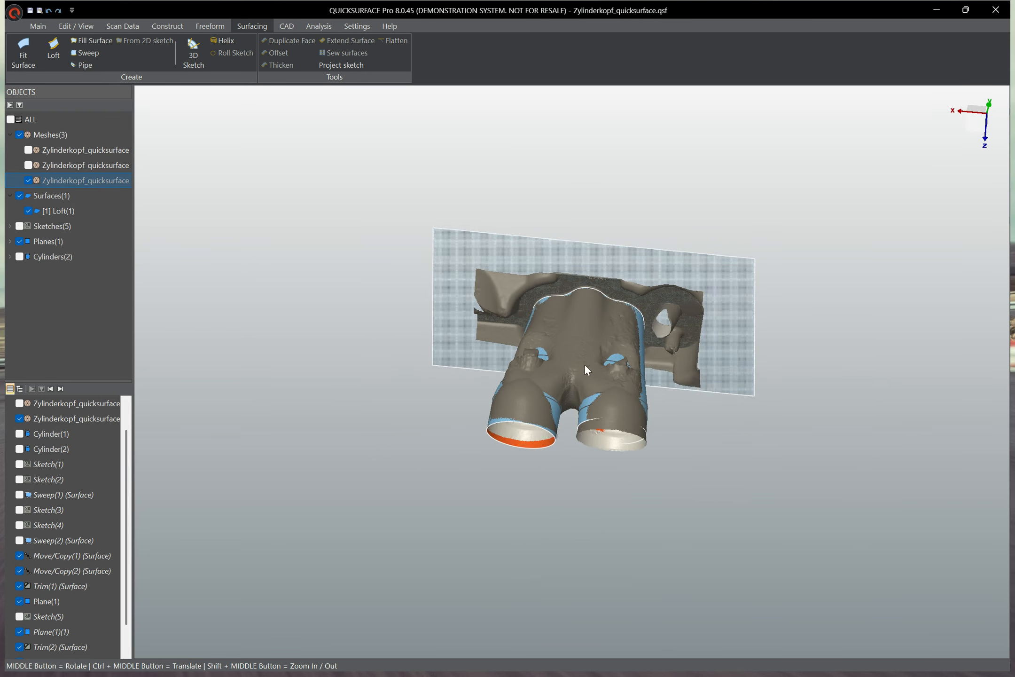
{"action": "left_click", "coordinate": [28, 180]}
Step: Fillet the sharp lengthwise edge between the two lobes of the loft with a circular shape
{"action": "left_click", "coordinate": [583, 336]}
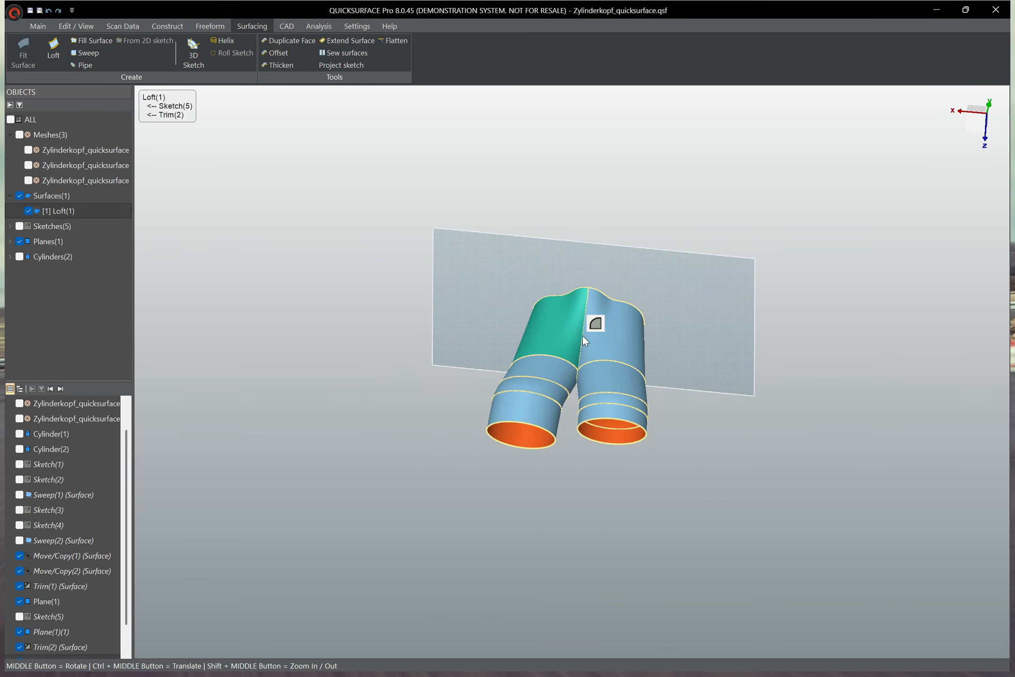
{"action": "left_click", "coordinate": [595, 325]}
{"action": "scroll", "coordinate": [574, 359], "scroll_direction": "up", "scroll_amount": 5}
{"action": "middle_click_drag", "start_coordinate": [573, 416], "coordinate": [624, 271]}
{"action": "left_click", "coordinate": [599, 352]}
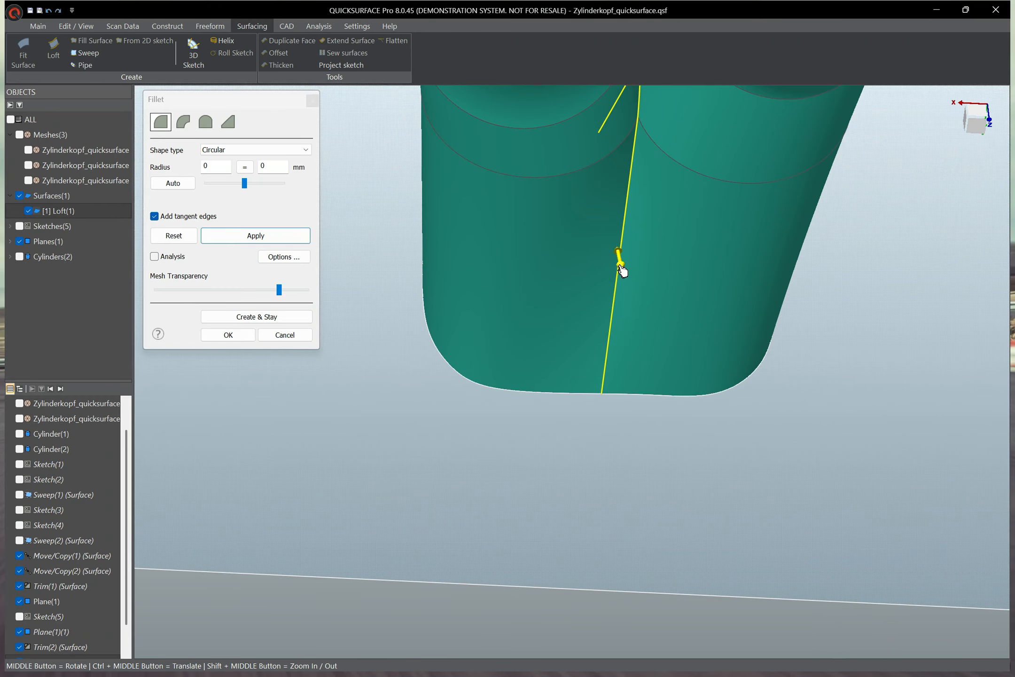
{"action": "left_click", "coordinate": [233, 337]}
{"action": "scroll", "coordinate": [518, 427], "scroll_direction": "down", "scroll_amount": 5}
{"action": "middle_click_drag", "start_coordinate": [519, 429], "coordinate": [572, 444]}
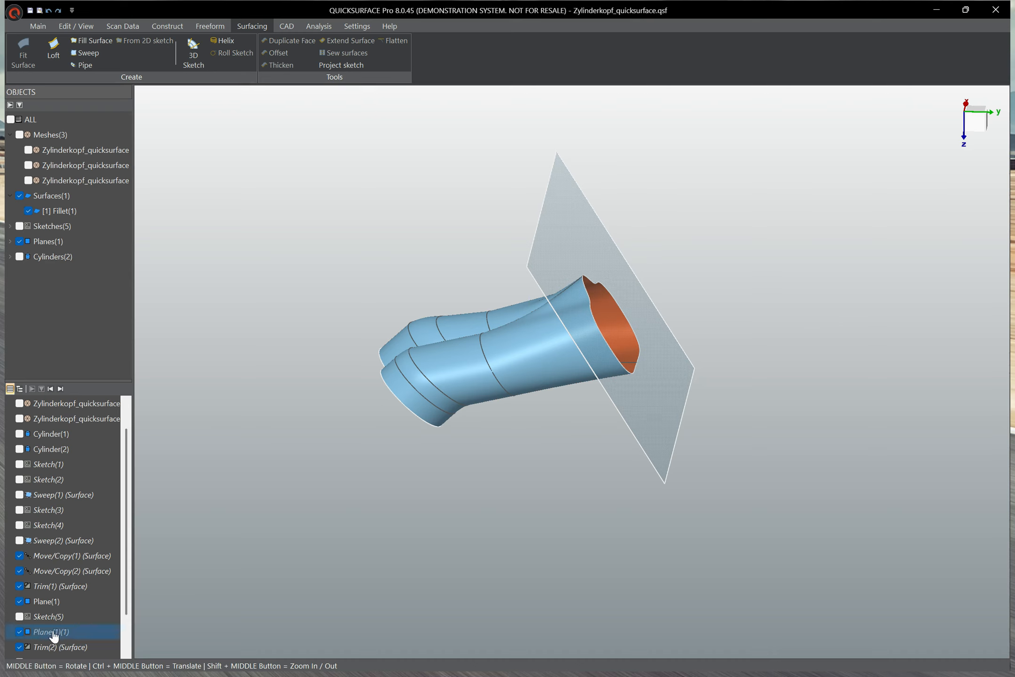
Step: Hide Plane(1)(1) and Plane(1) so only the filleted duct surface is shown
{"action": "left_click", "coordinate": [22, 633]}
{"action": "scroll", "coordinate": [25, 632], "scroll_direction": "down", "scroll_amount": 1}
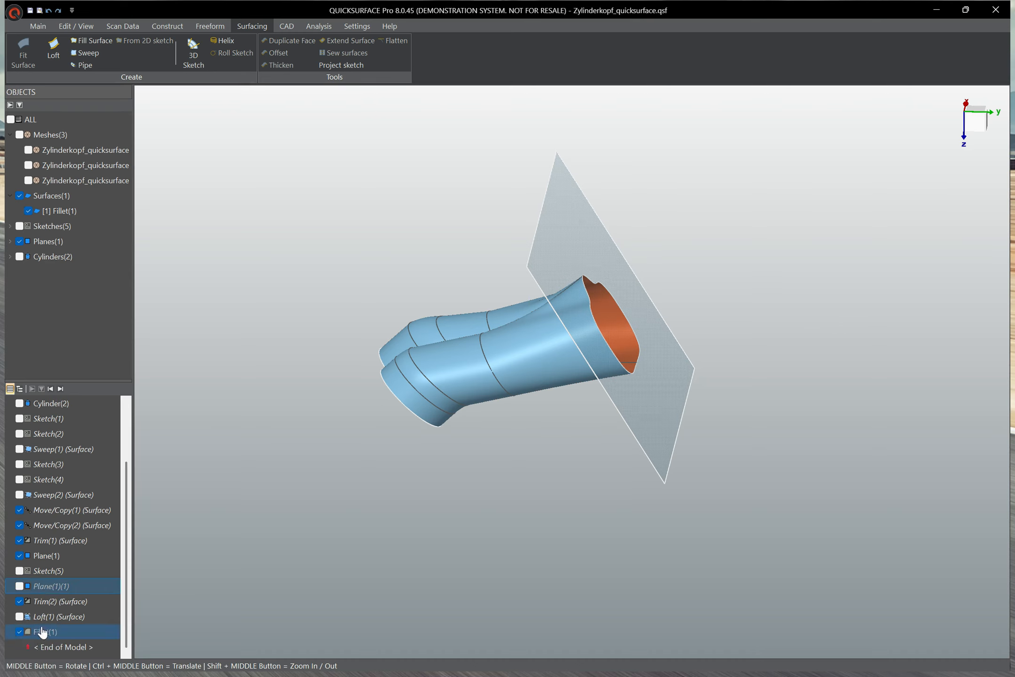
{"action": "left_click", "coordinate": [21, 554]}
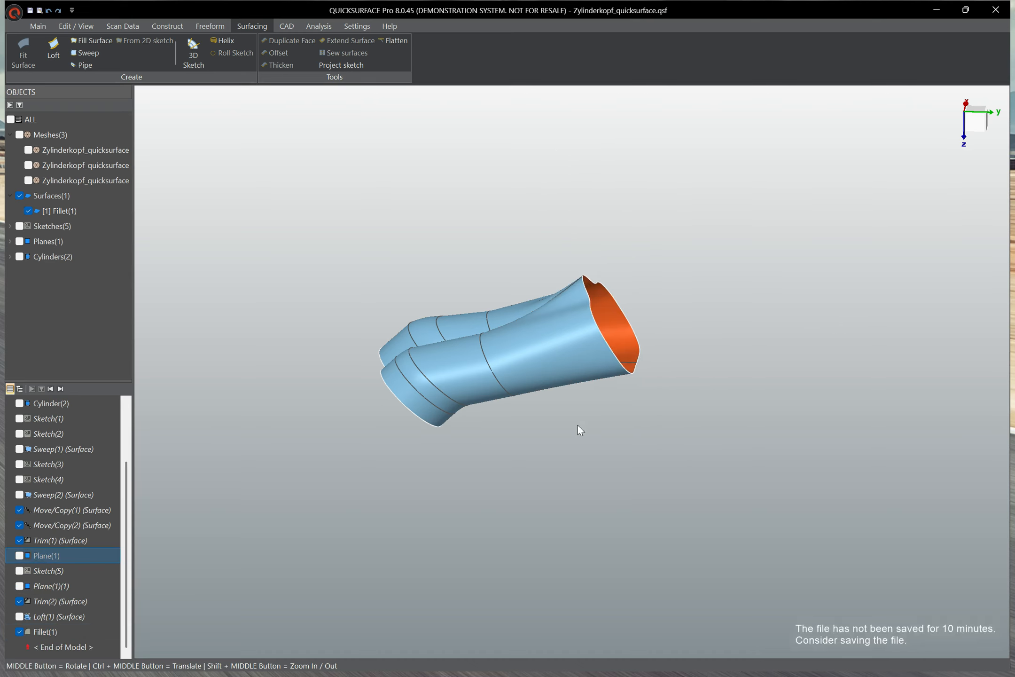
Step: Close the large flange-side opening of the duct with a fill surface in contact with its boundary edges
{"action": "middle_click_drag", "start_coordinate": [580, 428], "coordinate": [673, 611]}
{"action": "middle_click_drag", "start_coordinate": [591, 287], "coordinate": [514, 266]}
{"action": "left_click", "coordinate": [97, 38]}
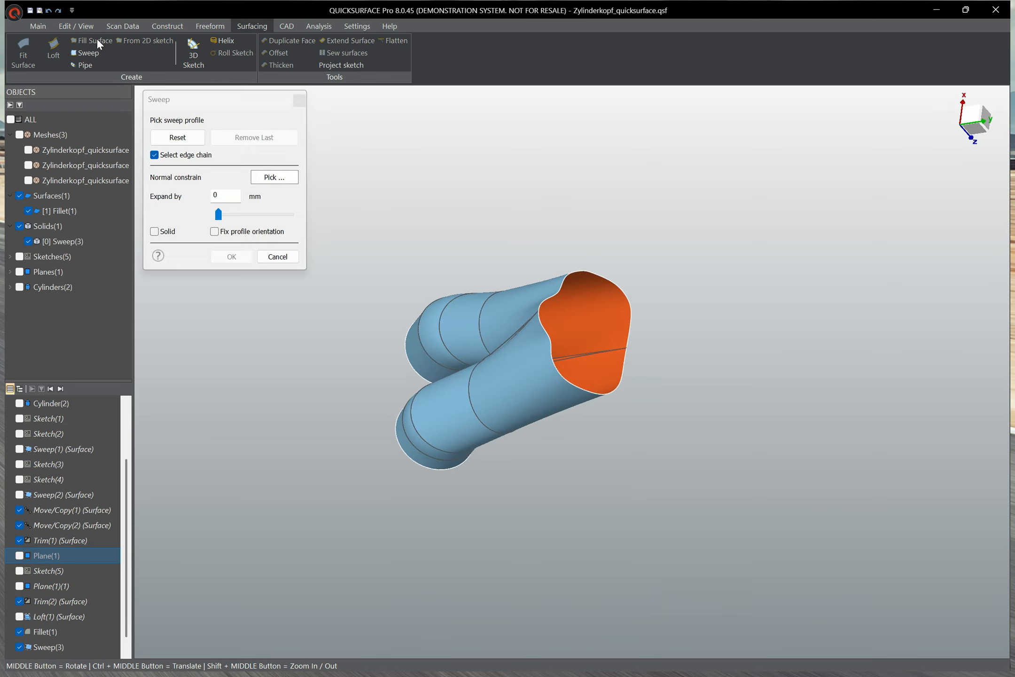
{"action": "left_click", "coordinate": [271, 257]}
{"action": "left_click", "coordinate": [101, 43]}
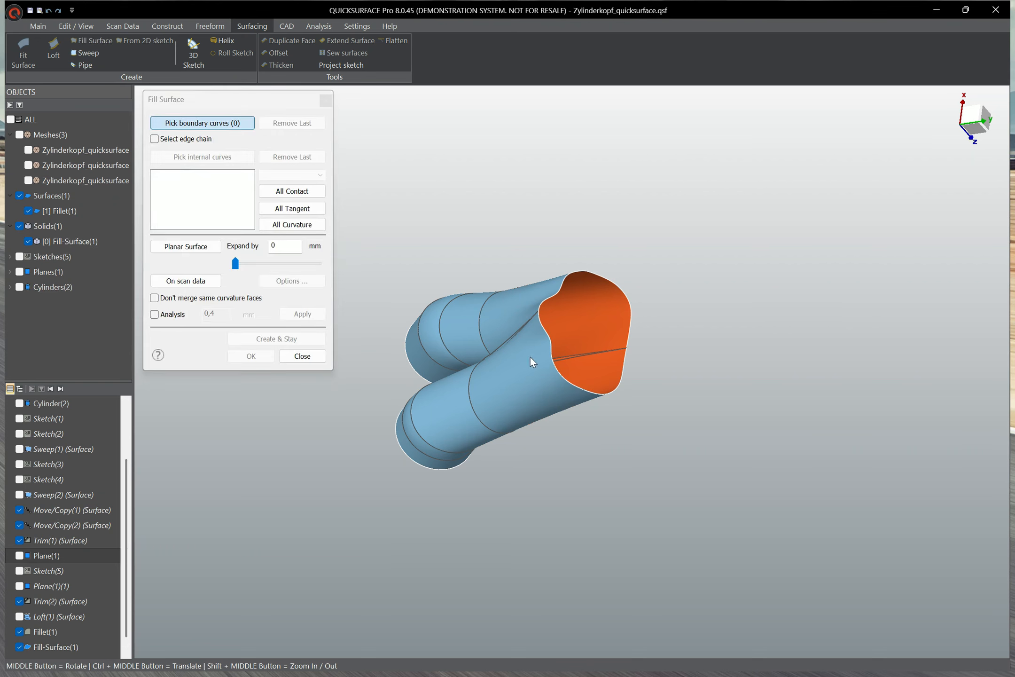
{"action": "left_click", "coordinate": [556, 300]}
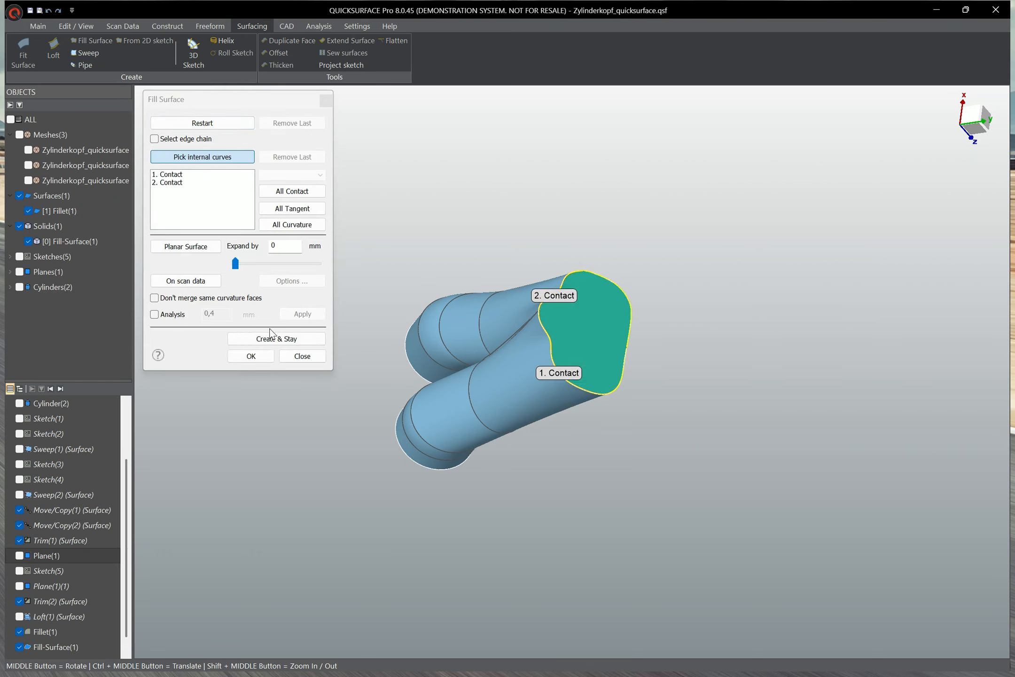
{"action": "left_click", "coordinate": [262, 339]}
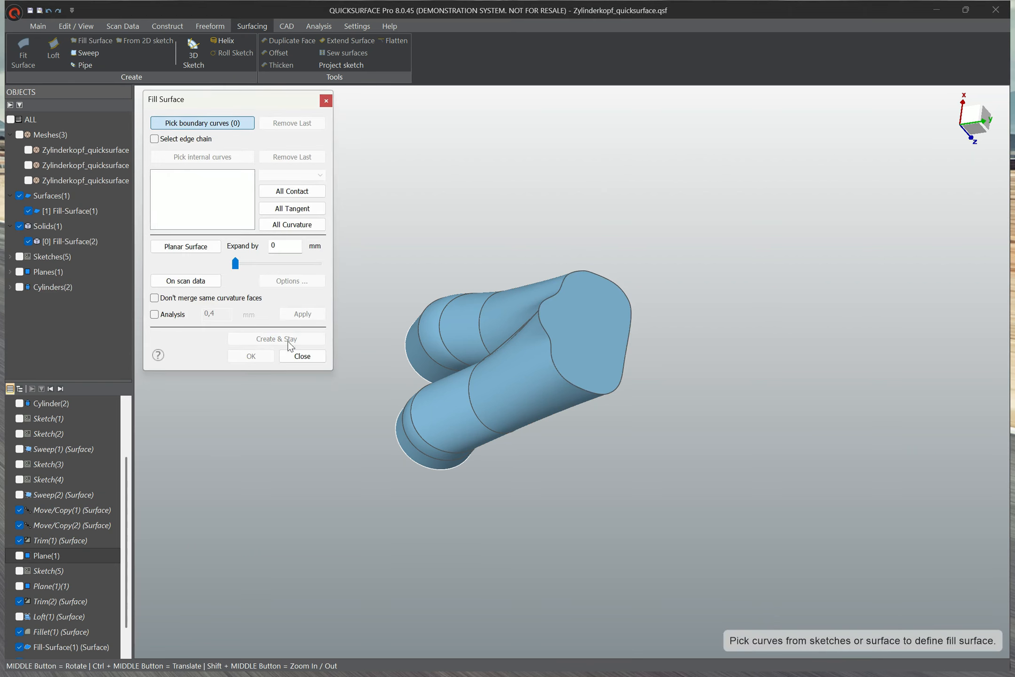
Step: Close the two round port openings with contact fill surfaces so the duct becomes a solid
{"action": "middle_click_drag", "start_coordinate": [396, 474], "coordinate": [517, 361]}
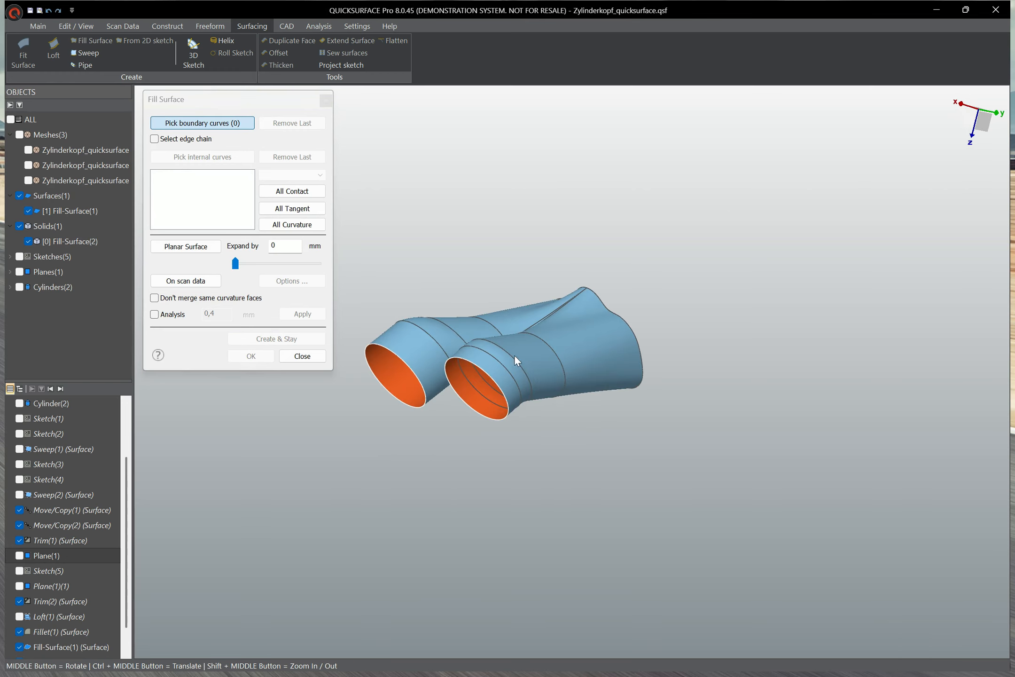
{"action": "left_click", "coordinate": [452, 362]}
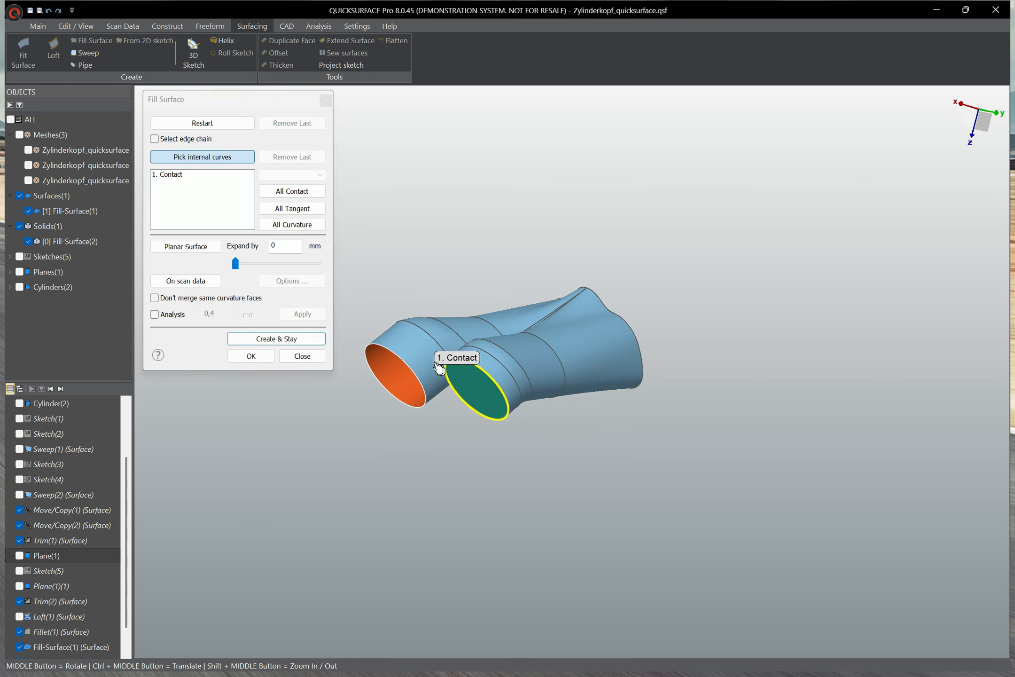
{"action": "left_click", "coordinate": [266, 344]}
{"action": "middle_click_drag", "start_coordinate": [344, 401], "coordinate": [695, 294]}
{"action": "left_click", "coordinate": [493, 329]}
{"action": "left_click", "coordinate": [252, 355]}
Step: Show the third scan mesh around the closed duct solid
{"action": "middle_click_drag", "start_coordinate": [630, 351], "coordinate": [424, 369]}
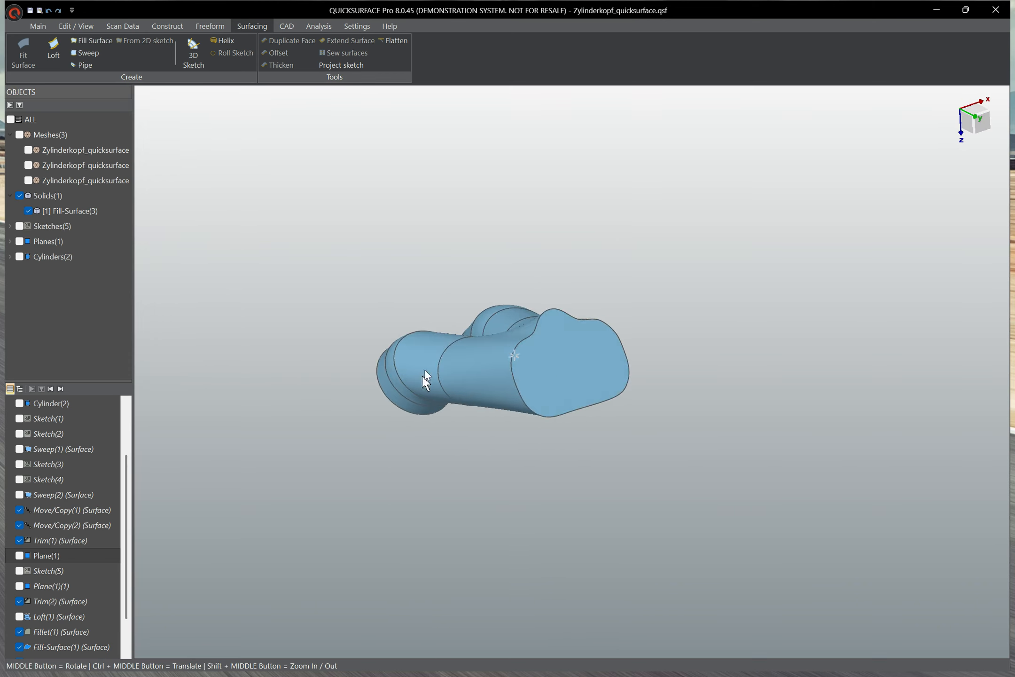
{"action": "left_click", "coordinate": [560, 375]}
{"action": "left_click", "coordinate": [29, 181]}
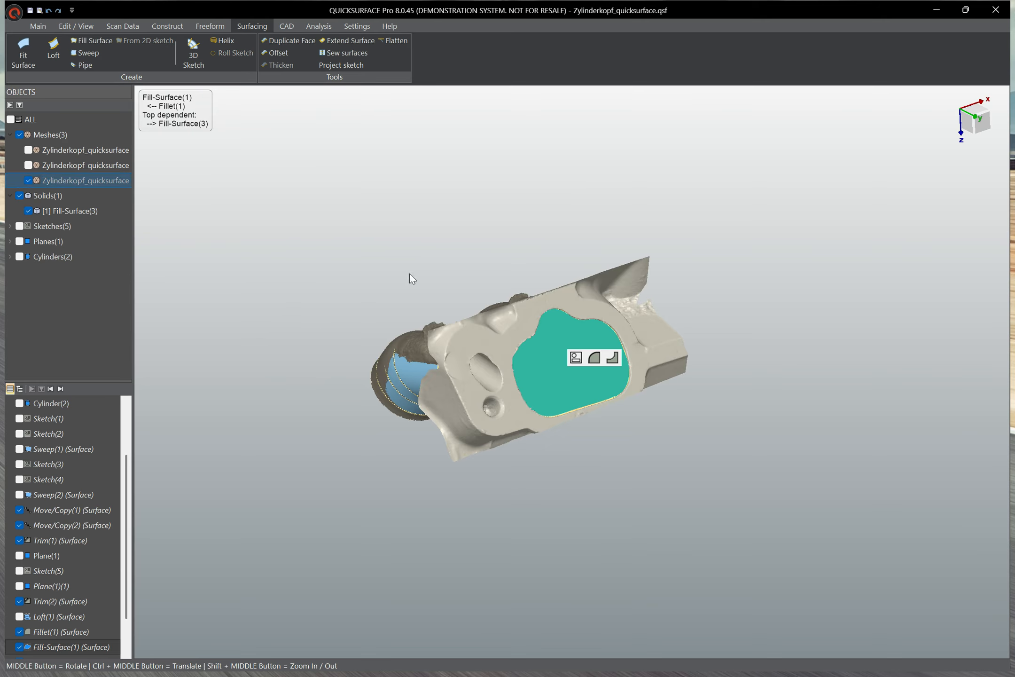
Step: Set up a Shell on the duct solid, choosing the two round port caps and the flange-side cap as faces to remove
{"action": "left_click", "coordinate": [213, 27]}
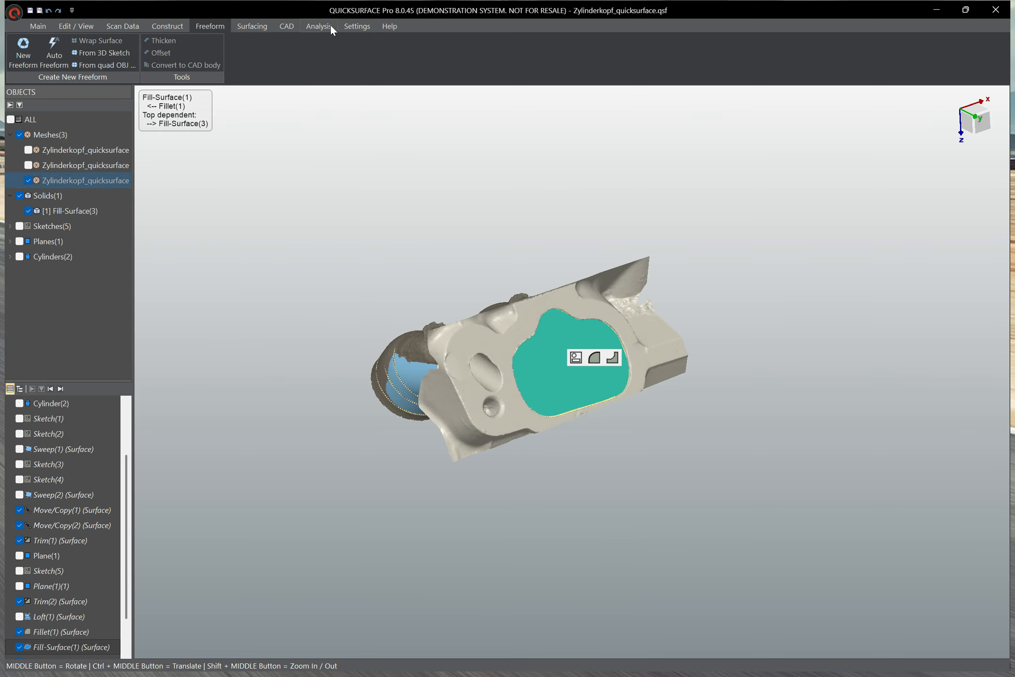
{"action": "left_click", "coordinate": [287, 28]}
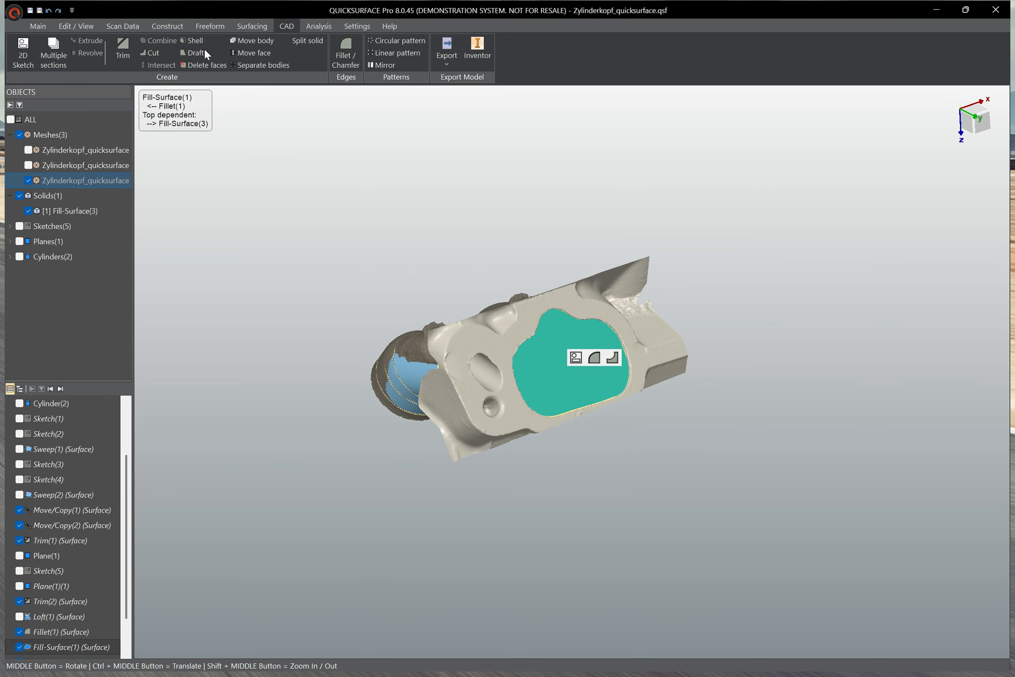
{"action": "left_click", "coordinate": [588, 364]}
{"action": "middle_click_drag", "start_coordinate": [503, 391], "coordinate": [376, 414]}
{"action": "left_click", "coordinate": [173, 162]}
{"action": "middle_click_drag", "start_coordinate": [588, 357], "coordinate": [485, 393]}
{"action": "left_click", "coordinate": [505, 390]}
{"action": "left_click", "coordinate": [424, 362]}
{"action": "middle_click_drag", "start_coordinate": [621, 404], "coordinate": [437, 407]}
{"action": "left_click", "coordinate": [622, 367]}
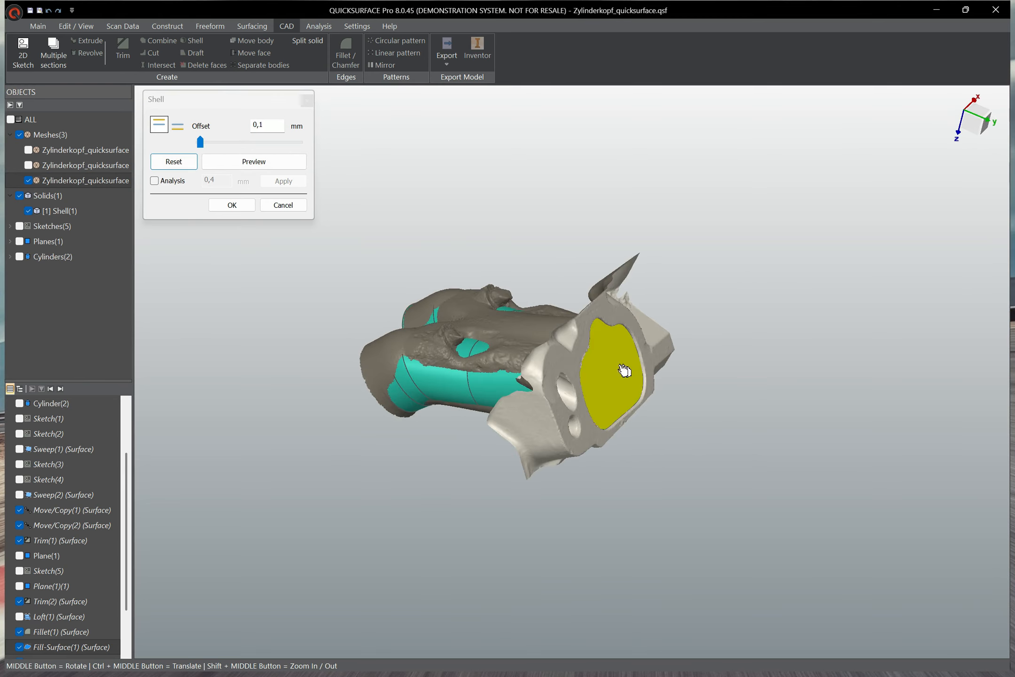
Step: Turn on the deviation analysis with a 0,4 mm tolerance and try a shell offset of 5,8 mm
{"action": "middle_click_drag", "start_coordinate": [790, 368], "coordinate": [695, 359]}
{"action": "left_click", "coordinate": [186, 183]}
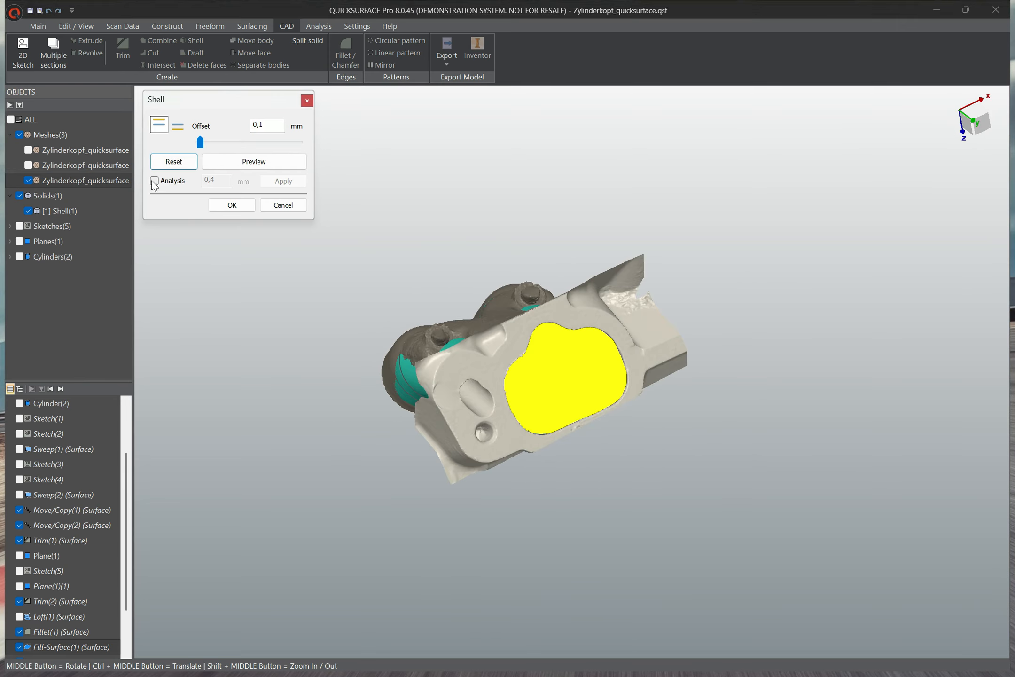
{"action": "left_click_drag", "start_coordinate": [217, 146], "coordinate": [236, 151]}
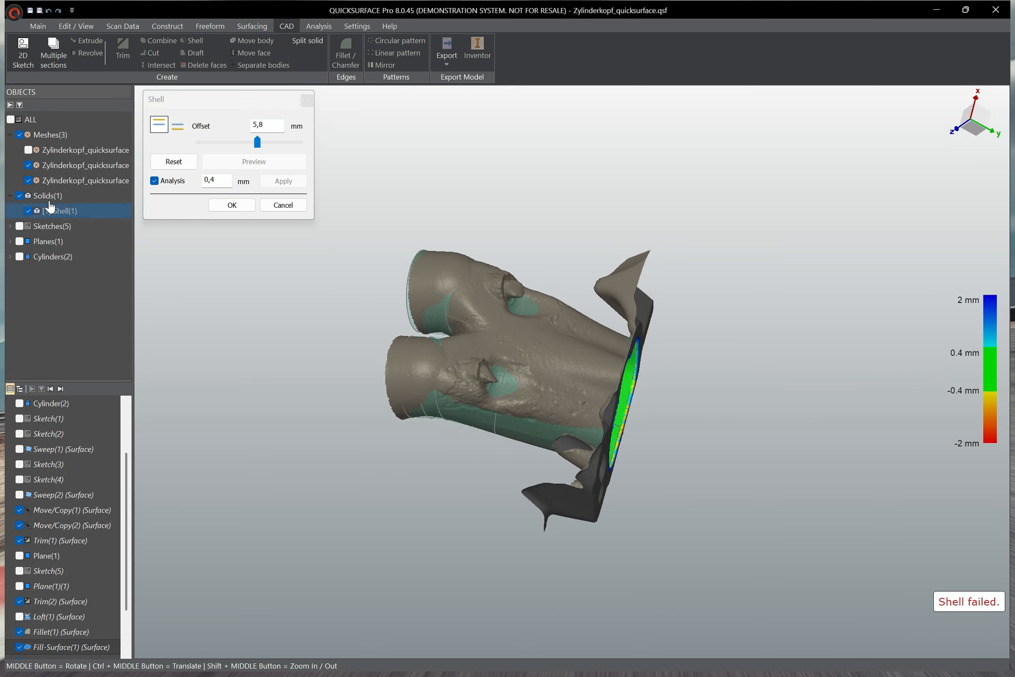
{"action": "left_click", "coordinate": [30, 183]}
{"action": "left_click", "coordinate": [28, 181]}
{"action": "middle_click_drag", "start_coordinate": [587, 376], "coordinate": [484, 266]}
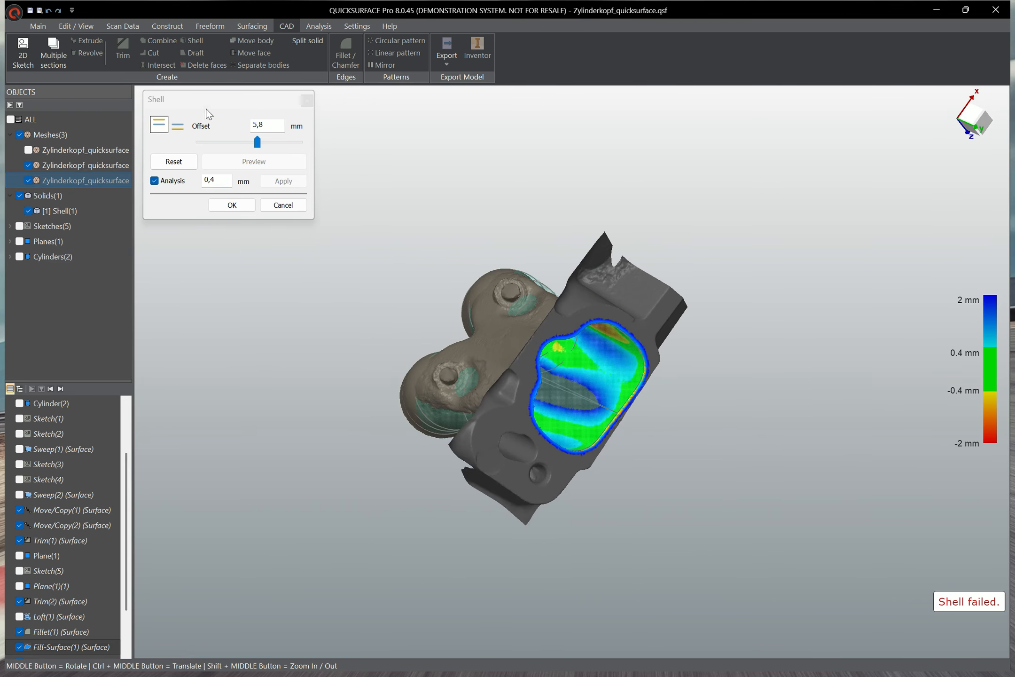
Step: Try shell offsets of 2 mm and 0,9 mm against the deviation colours inside the port
{"action": "left_click", "coordinate": [256, 125]}
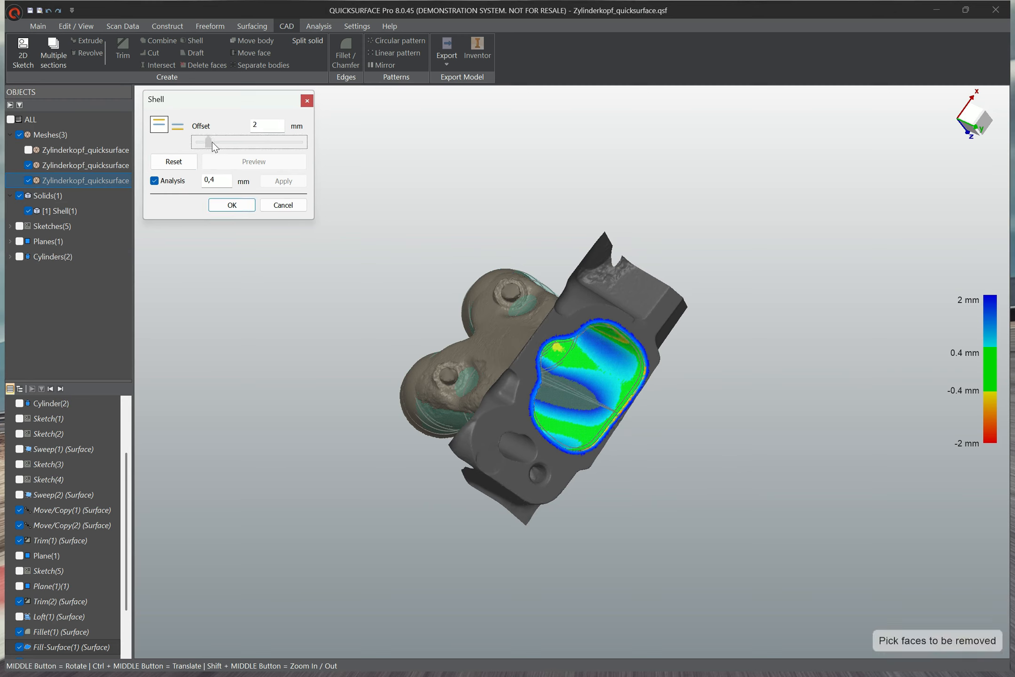
{"action": "left_click", "coordinate": [212, 142]}
{"action": "middle_click_drag", "start_coordinate": [526, 390], "coordinate": [325, 322]}
Step: Set the shell offset to 1.3 mm and create the hollow duct body
{"action": "left_click", "coordinate": [253, 126]}
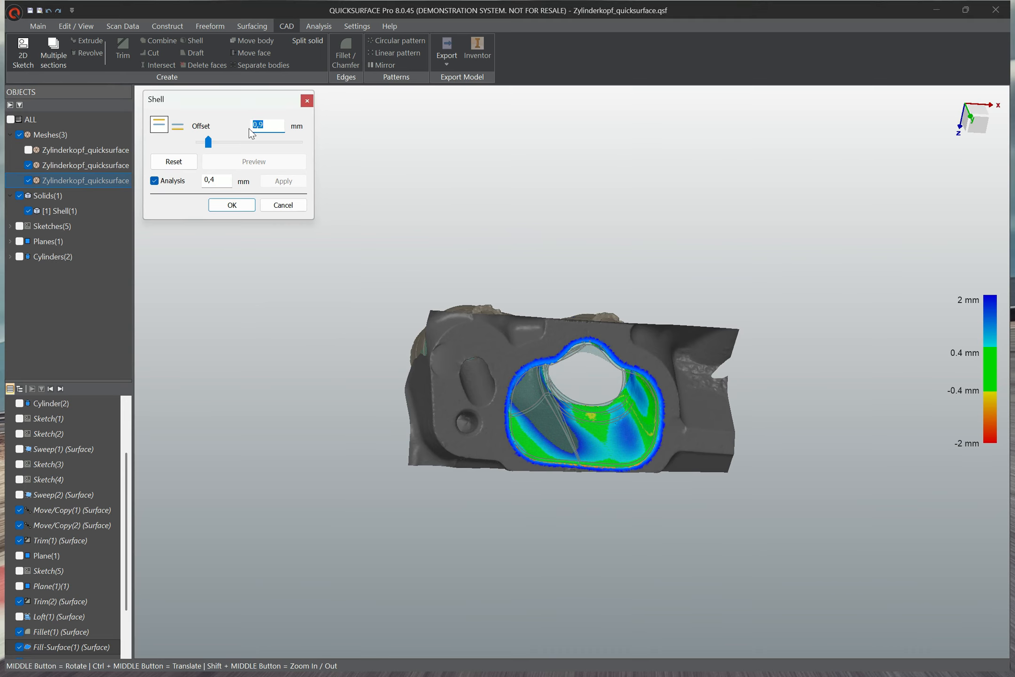
{"action": "type", "text": "1.3"}
{"action": "left_click", "coordinate": [254, 161]}
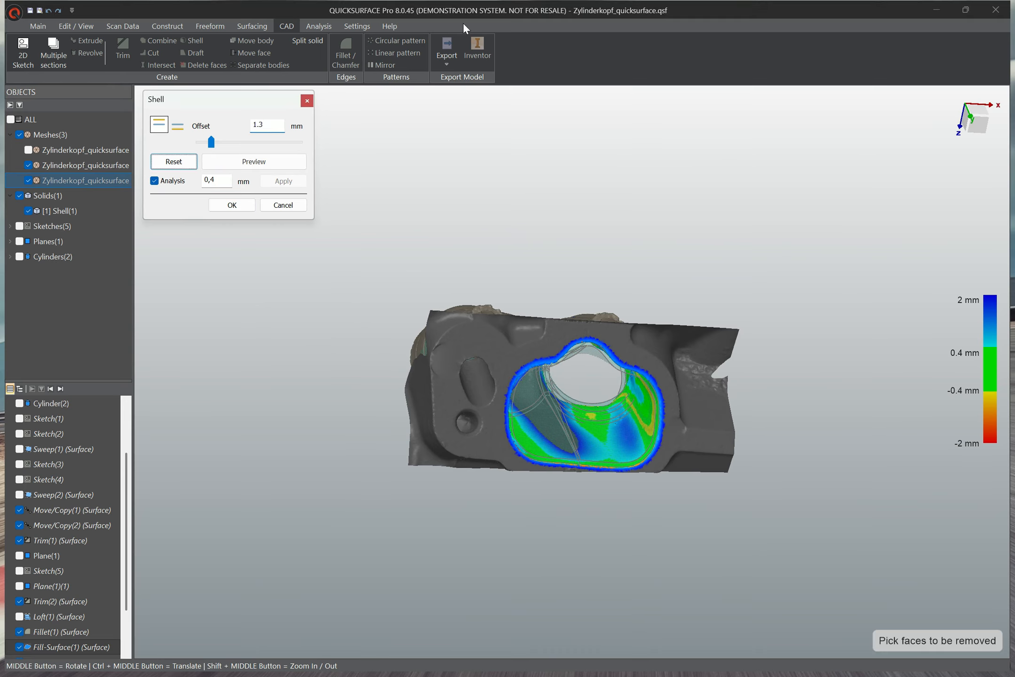
{"action": "key", "text": "Return"}
{"action": "middle_click_drag", "start_coordinate": [488, 326], "coordinate": [916, 418]}
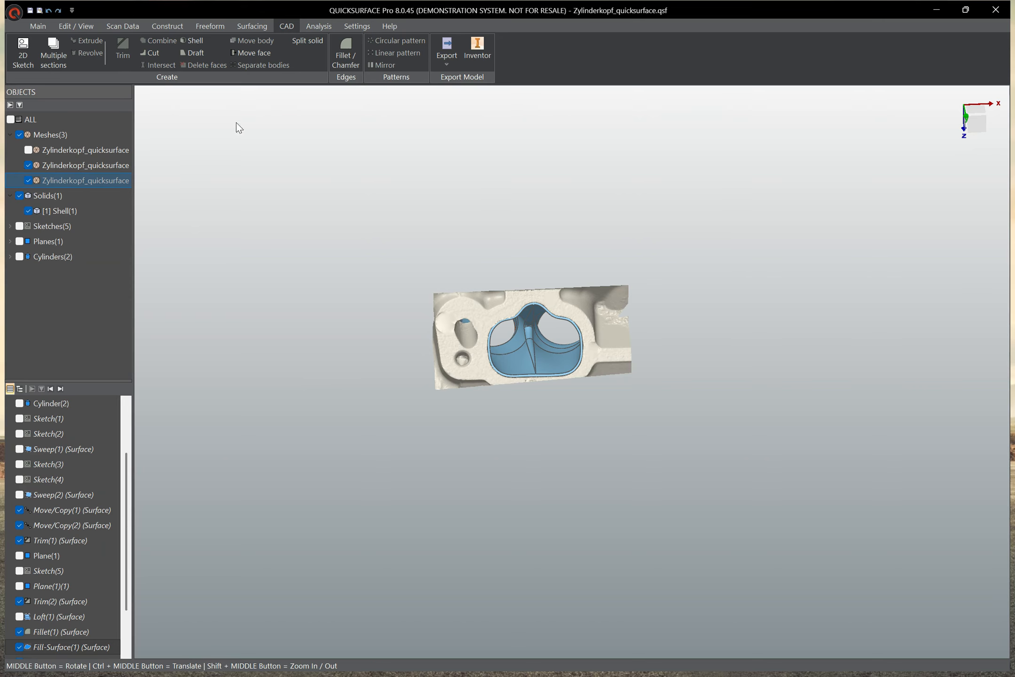
Step: Compare the shelled duct with the scan meshes in a deviation analysis, and close the comparison
{"action": "left_click", "coordinate": [322, 26]}
{"action": "left_click", "coordinate": [220, 50]}
{"action": "middle_click_drag", "start_coordinate": [465, 355], "coordinate": [244, 302]}
{"action": "left_click", "coordinate": [302, 246]}
Step: Hide the third scan mesh and examine the finished shelled duct
{"action": "middle_click_drag", "start_coordinate": [329, 282], "coordinate": [361, 418]}
{"action": "scroll", "coordinate": [542, 336], "scroll_direction": "up", "scroll_amount": 2}
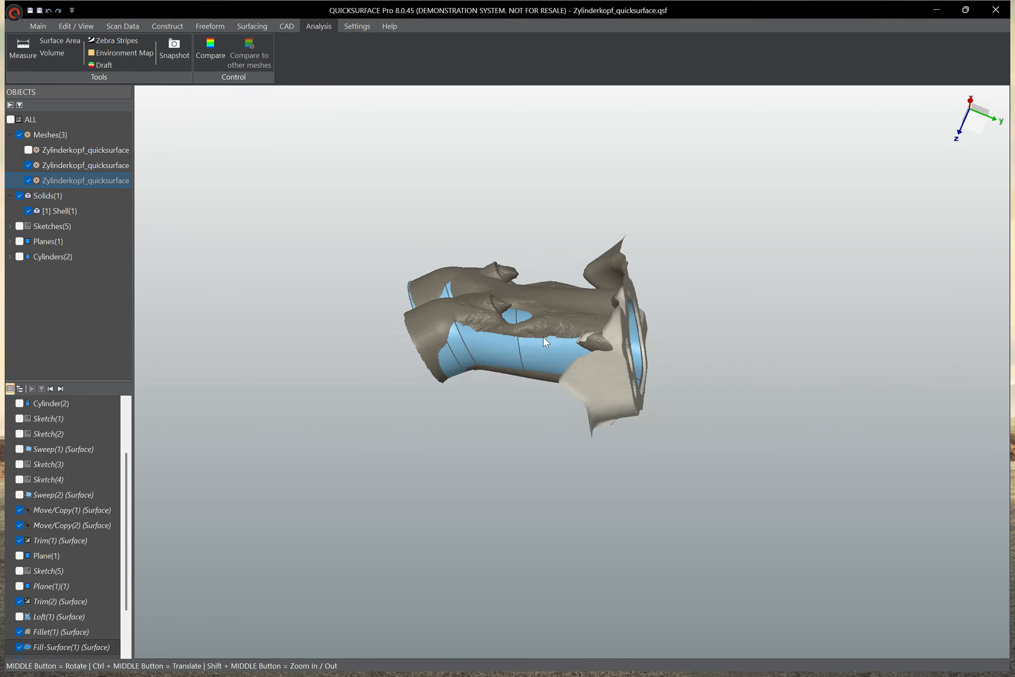
{"action": "left_click", "coordinate": [29, 181]}
{"action": "middle_click_drag", "start_coordinate": [488, 288], "coordinate": [534, 354]}
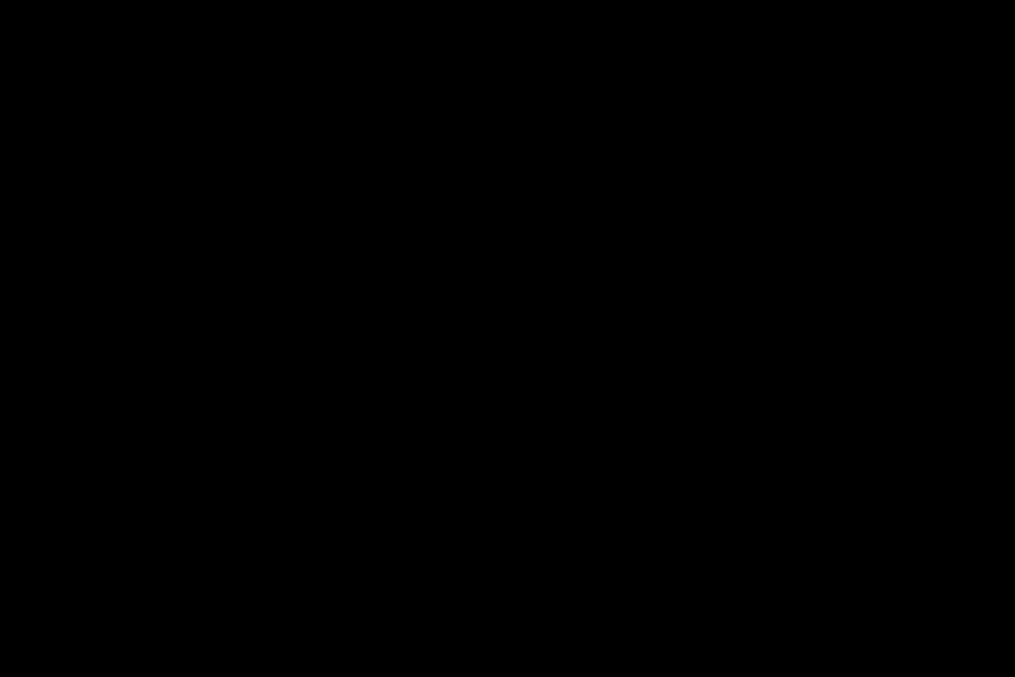